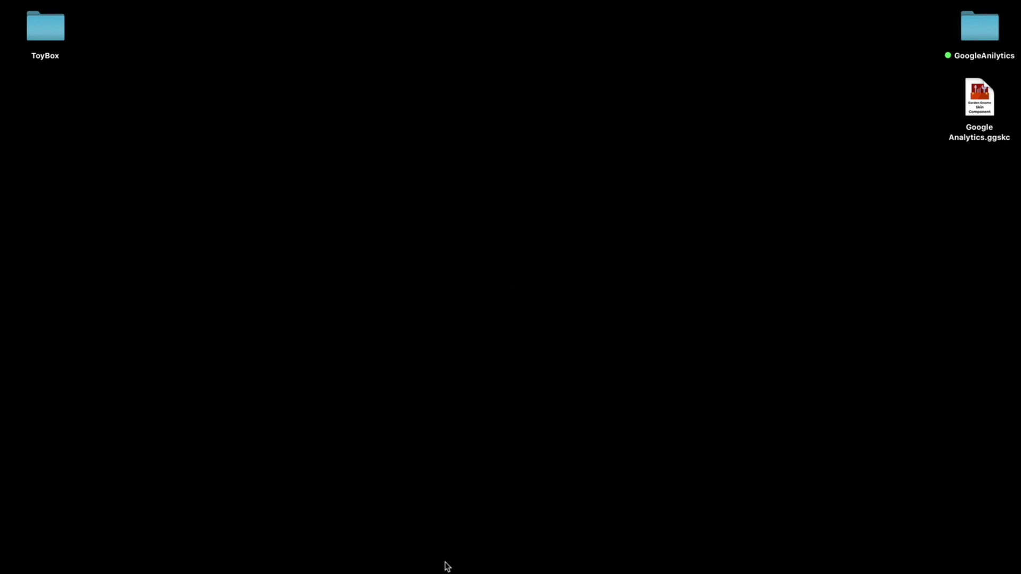
# - Launch Chrome, search for 'analytics' and open the Google Analytics site
pyautogui.moveTo(455, 558)
pyautogui.click(423, 557)
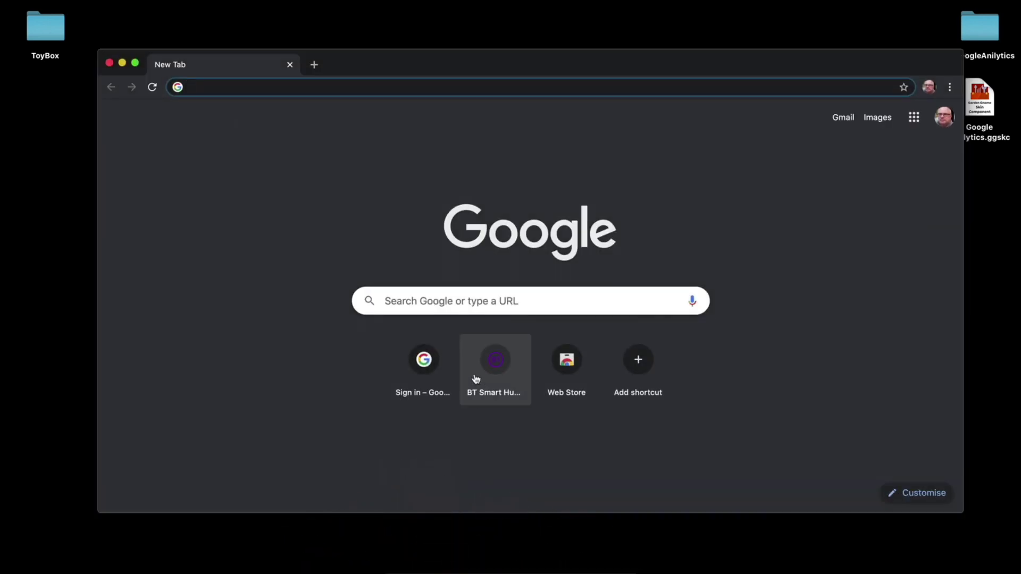
pyautogui.click(462, 310)
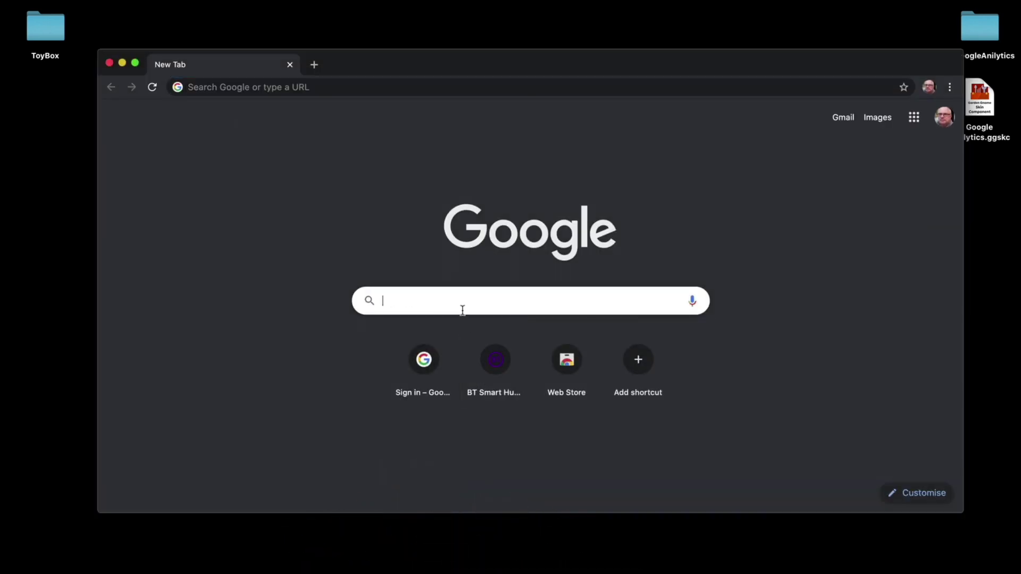
pyautogui.write('analytics')
pyautogui.press('Return')
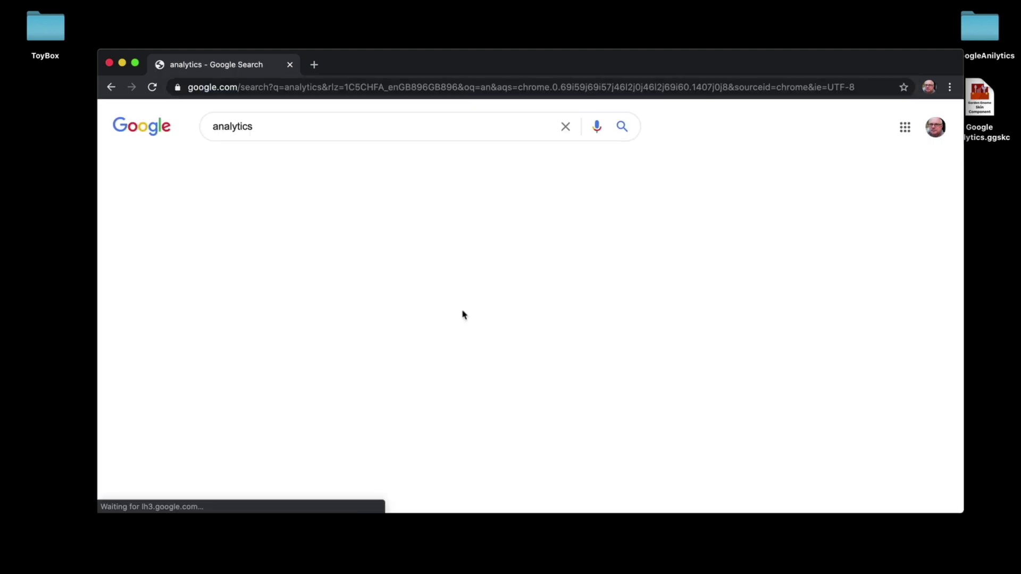
pyautogui.click(292, 237)
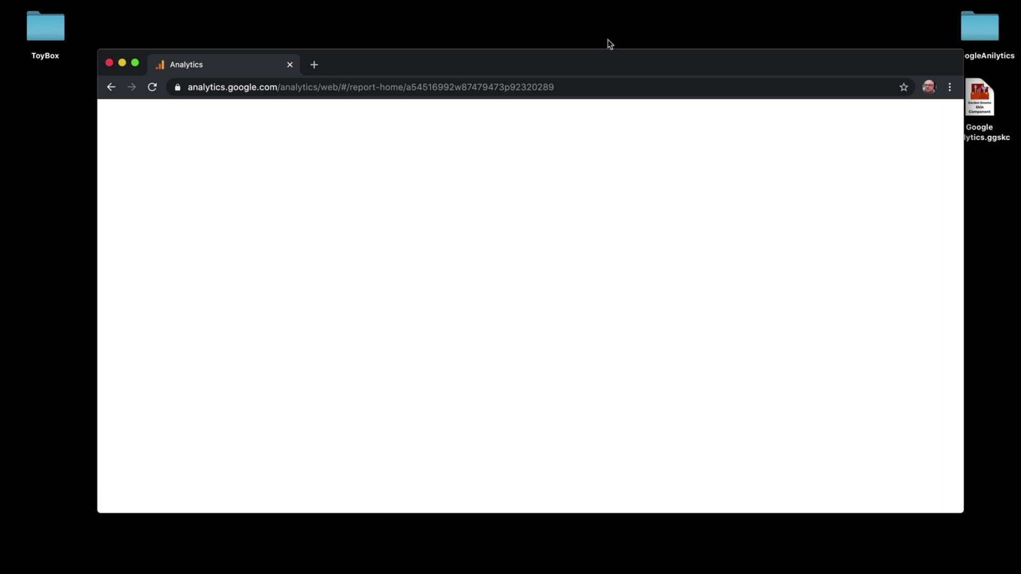
# - From Admin, create a new account named 'Tour Tracking' with default data sharing settings
pyautogui.moveTo(601, 62); pyautogui.dragTo(596, 31)
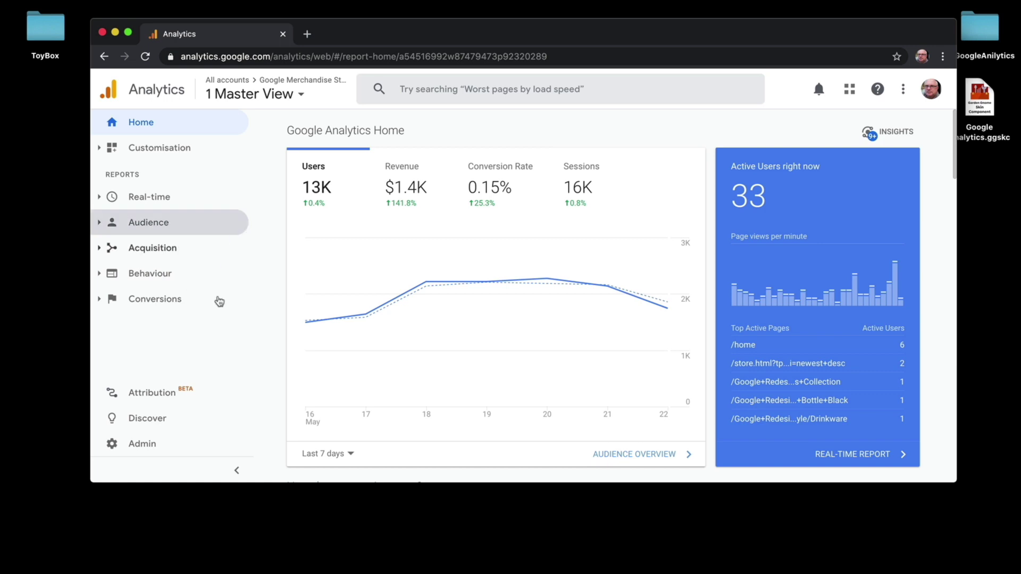
pyautogui.click(142, 449)
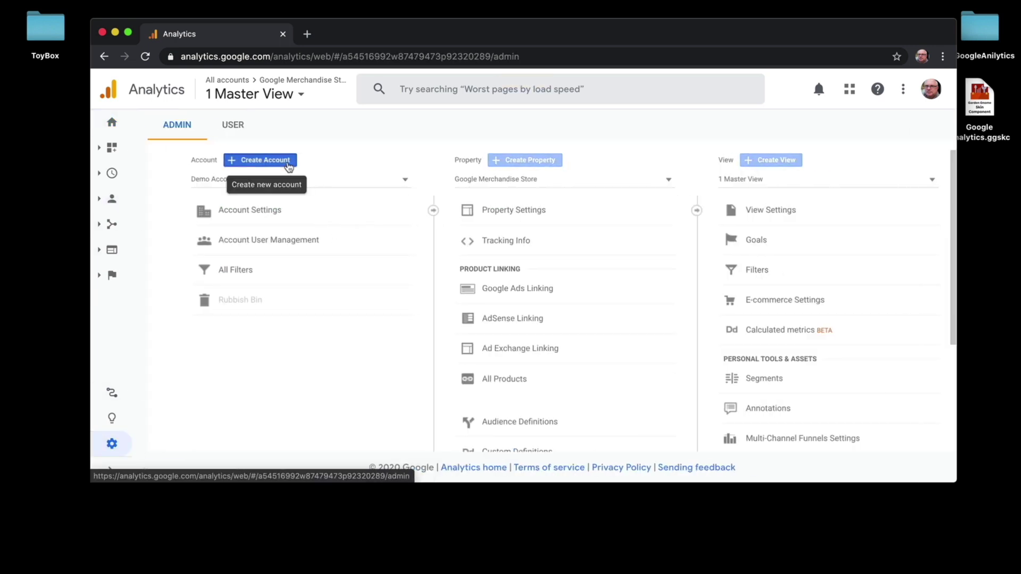
pyautogui.click(287, 164)
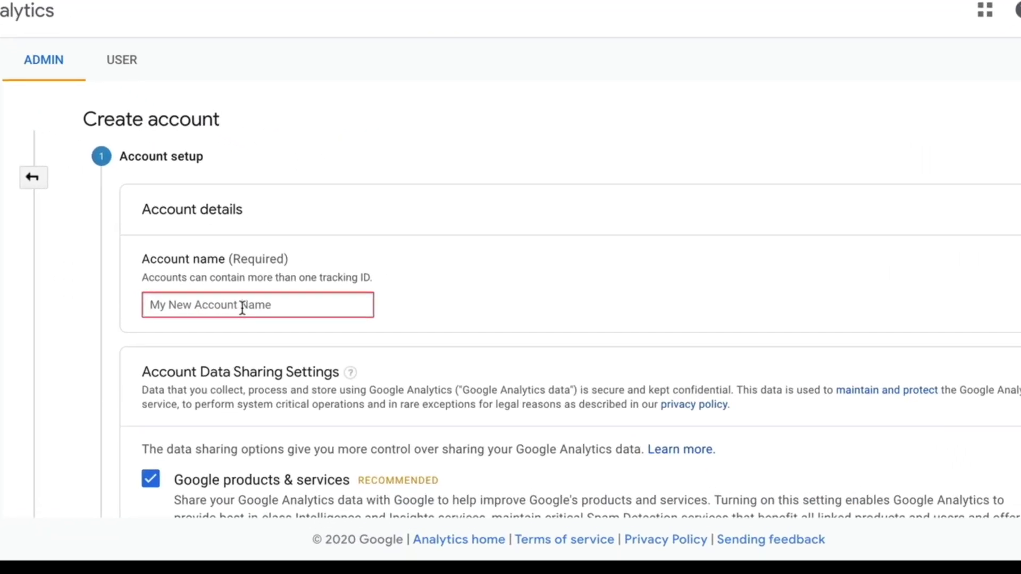
pyautogui.write('Tour Tracking')
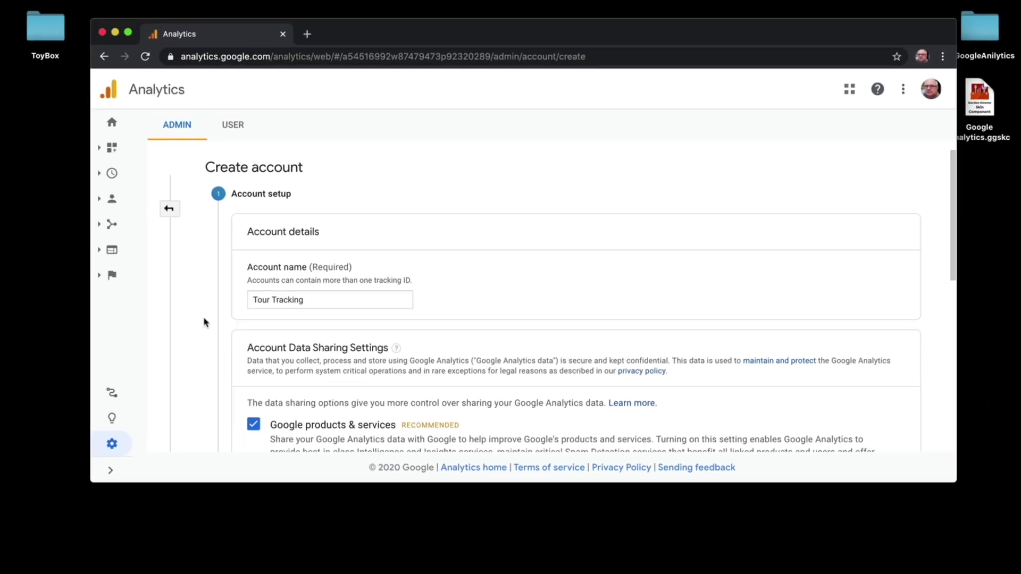
pyautogui.scroll(-4, 108, 328)
pyautogui.scroll(-4, 224, 316)
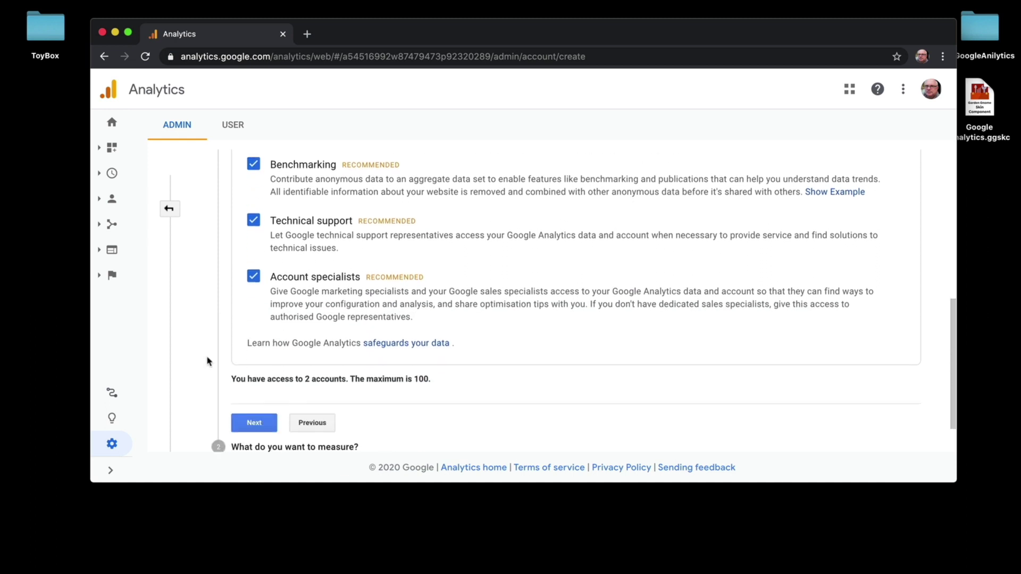
pyautogui.click(270, 398)
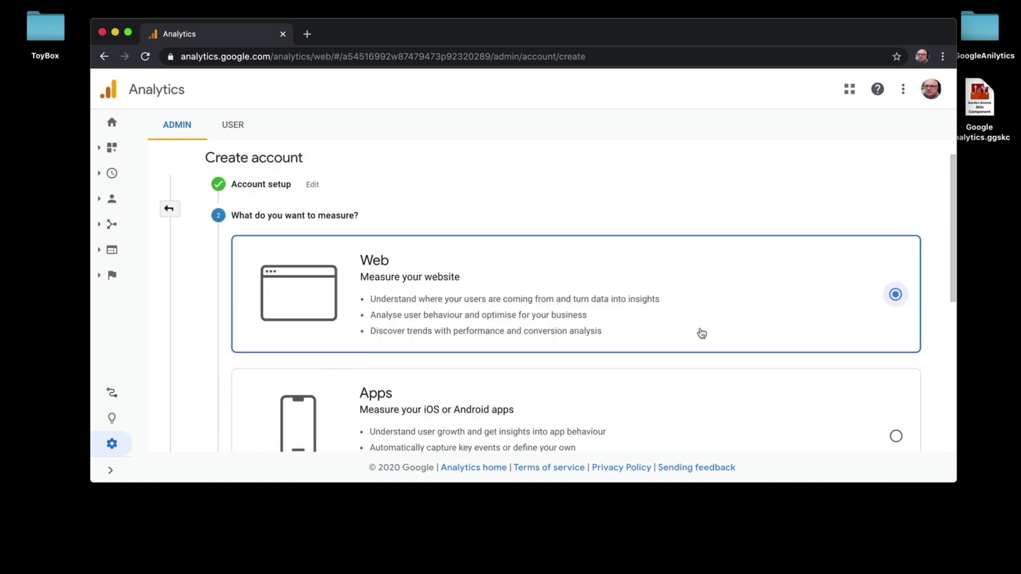
# - Keep Web as the measurement target and continue to the property details
pyautogui.scroll(-2, 723, 345)
pyautogui.scroll(-2, 643, 273)
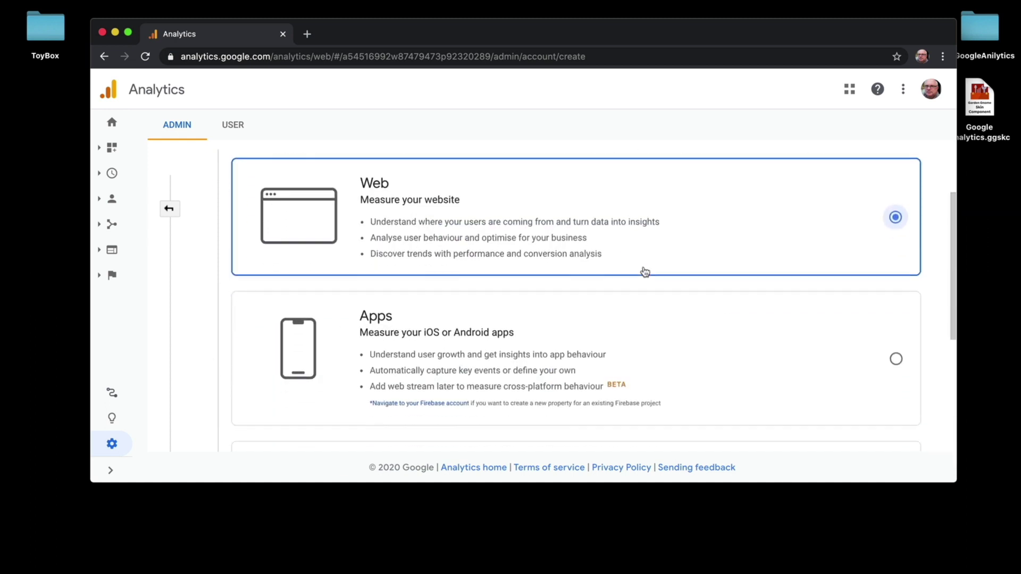
pyautogui.scroll(-2, 557, 230)
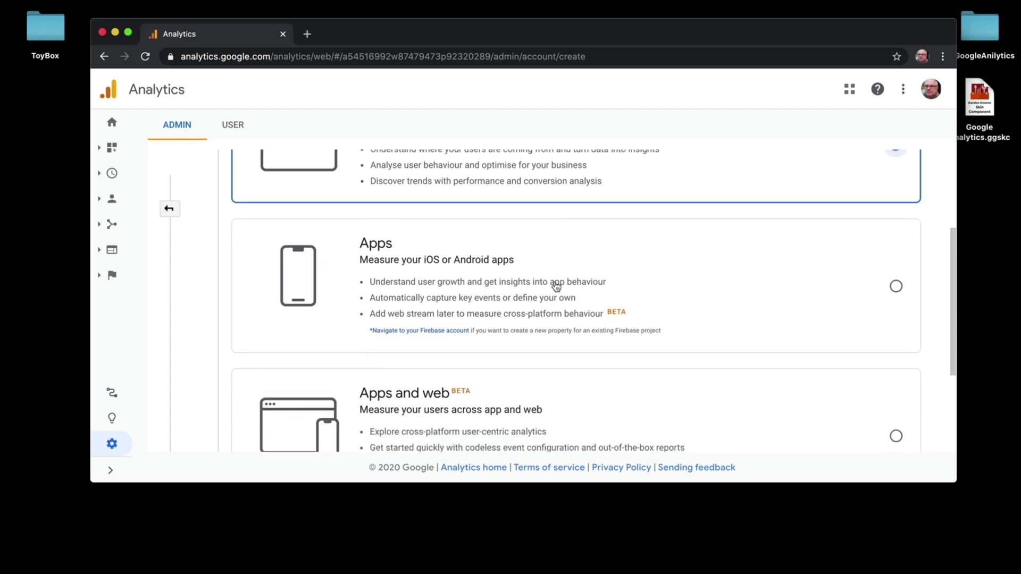
pyautogui.scroll(-3, 552, 284)
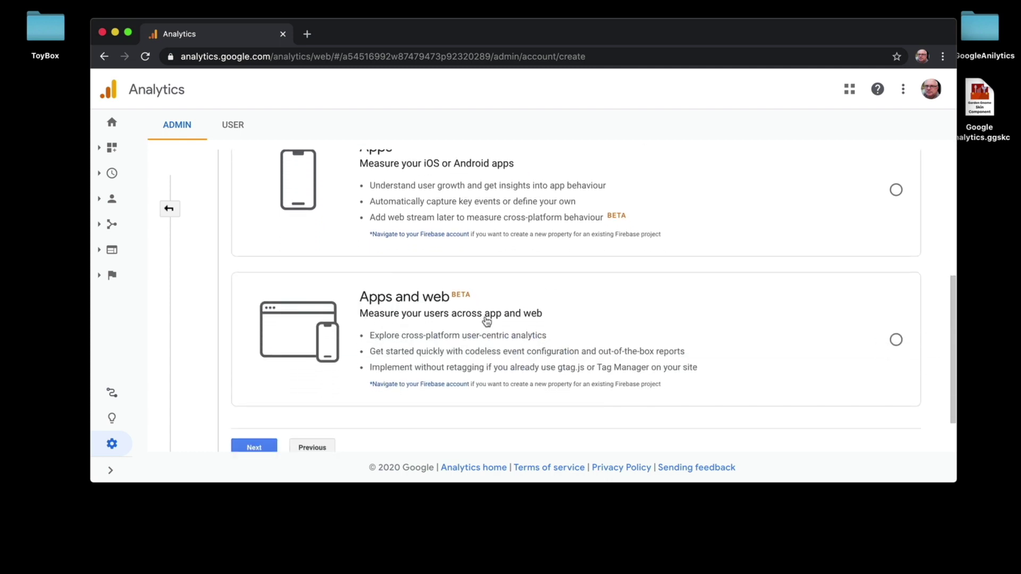
pyautogui.scroll(5, 487, 321)
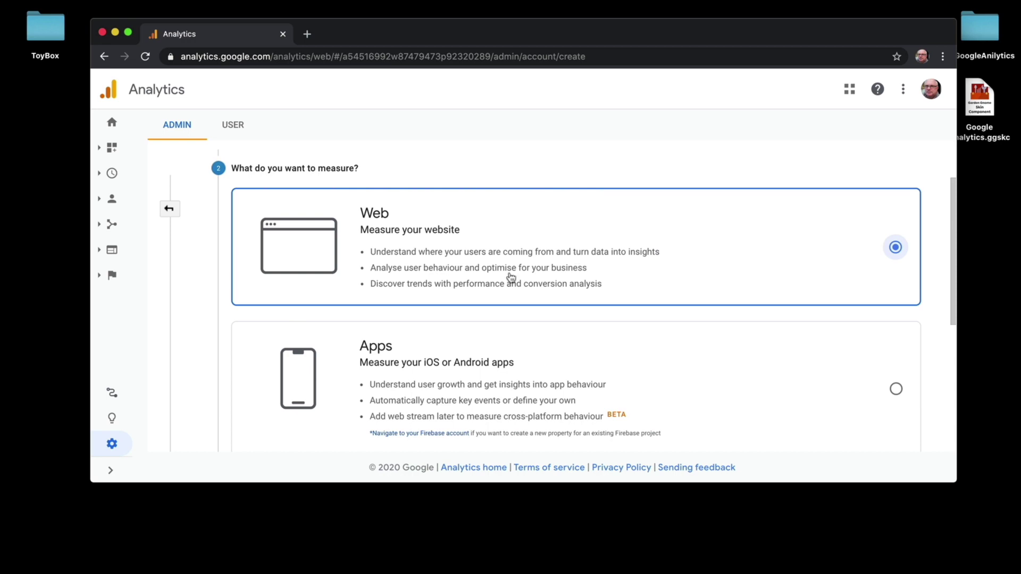
pyautogui.scroll(-5, 511, 277)
pyautogui.click(269, 390)
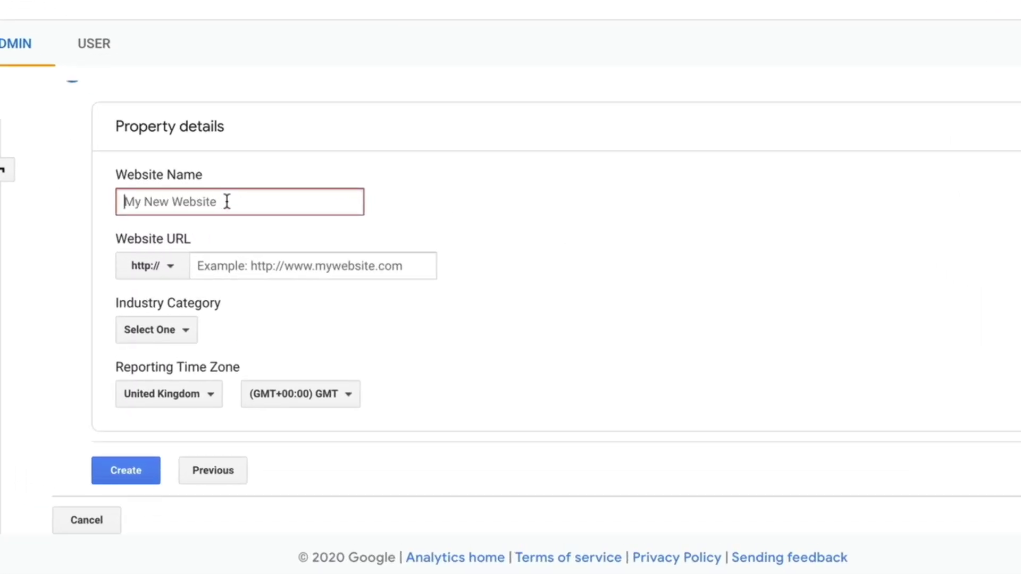
# - Create the property 'Support Gnome' at support.ggno.me in the Computers and Electronics industry
pyautogui.click(227, 201)
pyautogui.write('Sup')
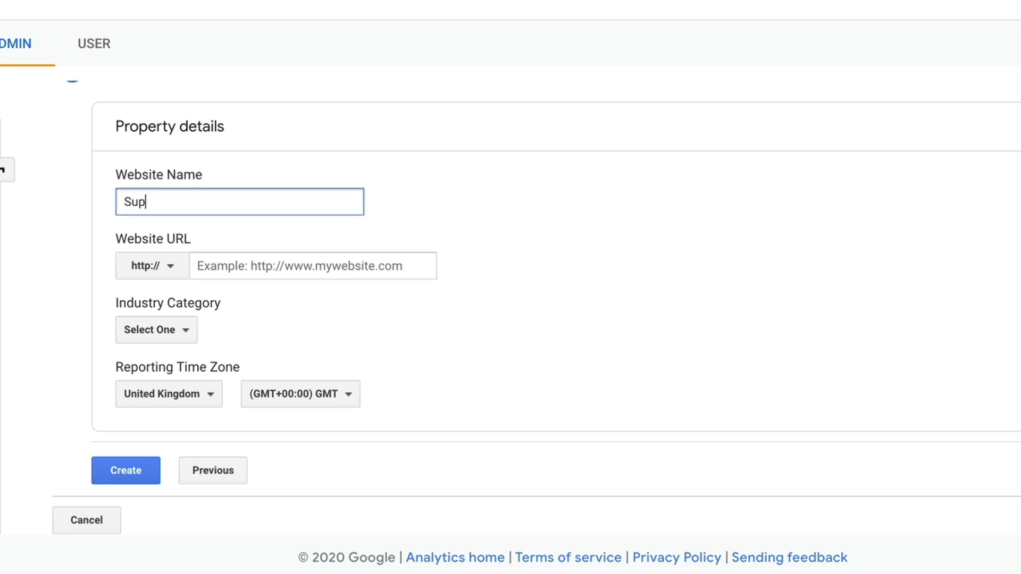
pyautogui.write('port Gnome')
pyautogui.click(250, 262)
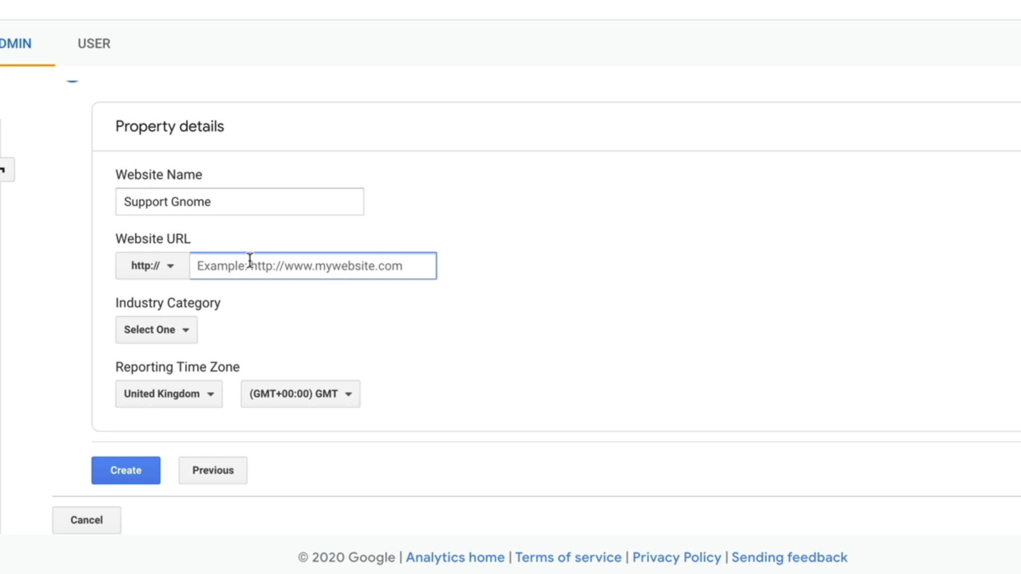
pyautogui.write('support')
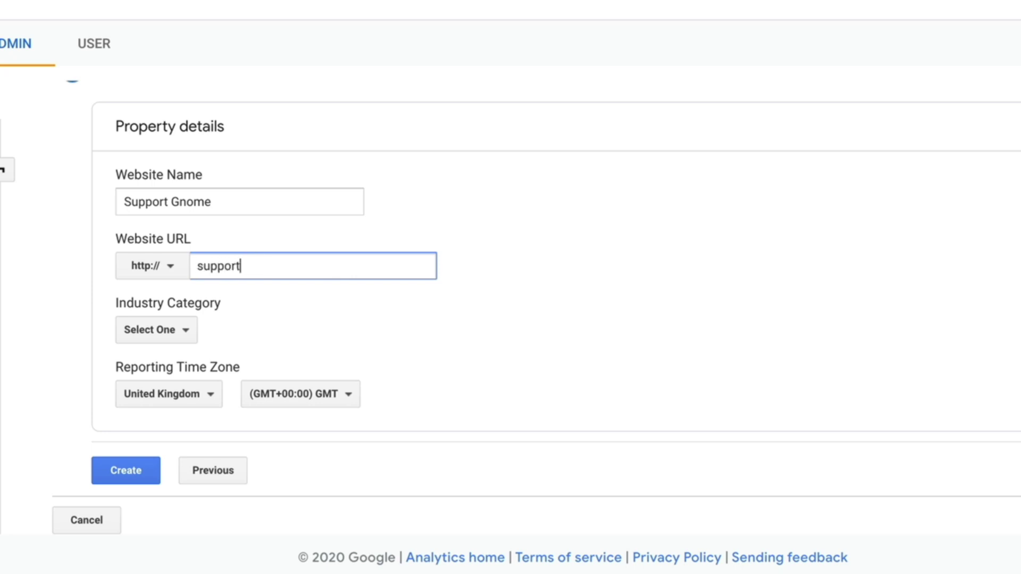
pyautogui.write('.ggno.me')
pyautogui.click(181, 330)
pyautogui.click(267, 489)
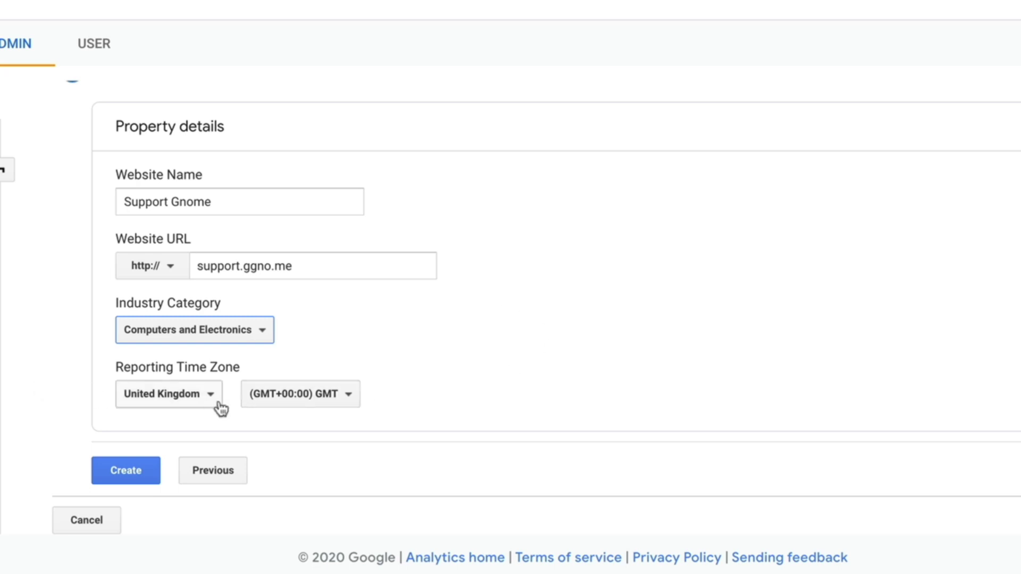
pyautogui.click(127, 475)
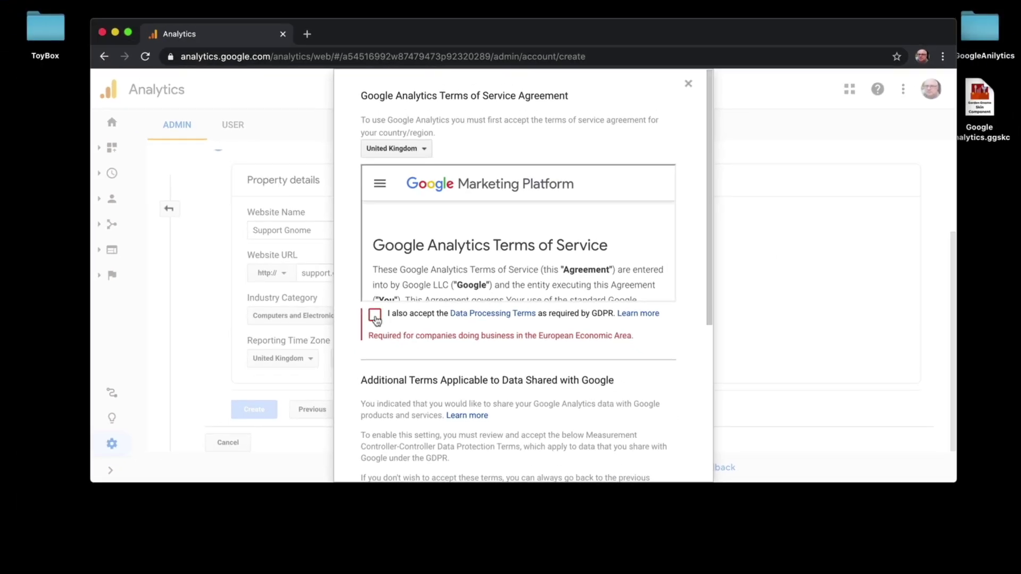
# - Tick both GDPR data protection checkboxes and accept the Terms of Service
pyautogui.click(375, 316)
pyautogui.scroll(-5, 366, 340)
pyautogui.click(369, 408)
pyautogui.click(389, 442)
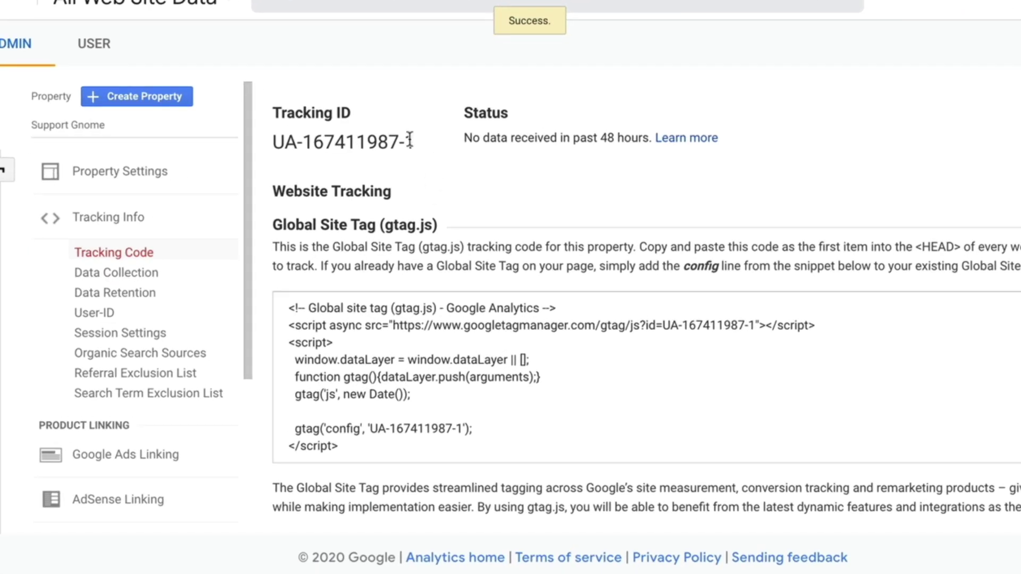
# - Copy the new property's Tracking ID
pyautogui.moveTo(411, 140); pyautogui.dragTo(272, 142)
pyautogui.rightClick(326, 143)
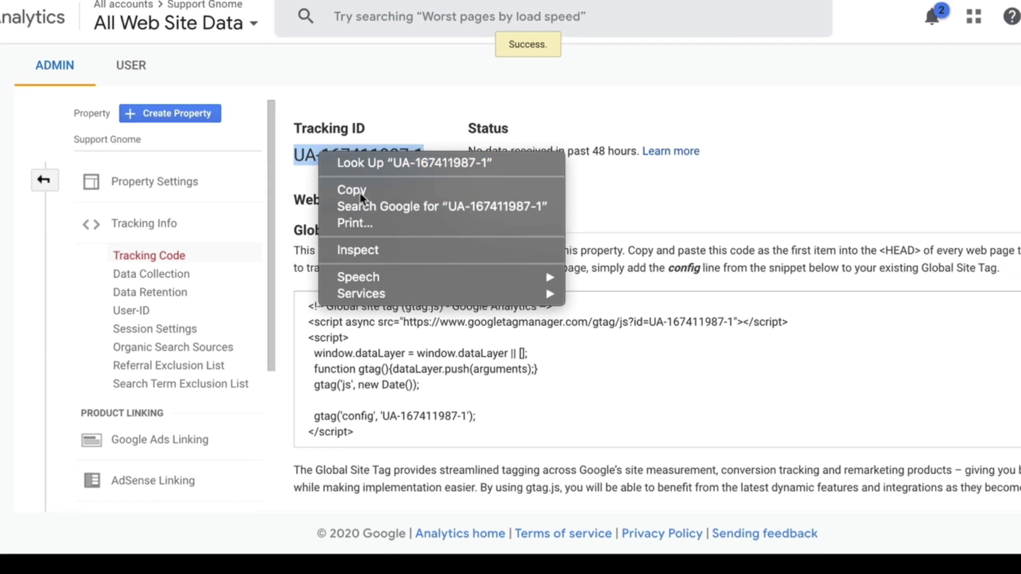
pyautogui.click(340, 177)
pyautogui.press('super+Tab')
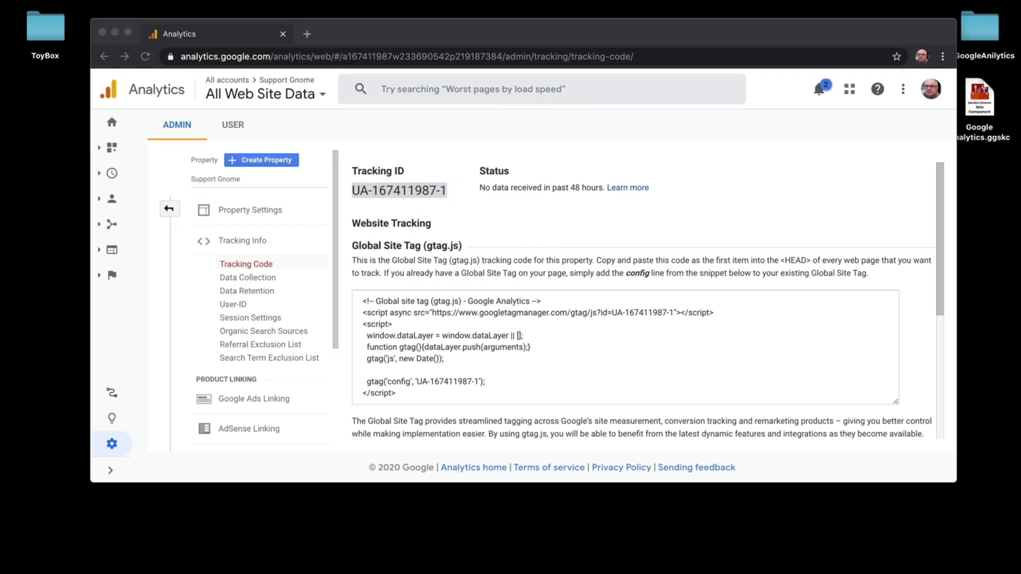
pyautogui.moveTo(540, 30); pyautogui.dragTo(533, 31)
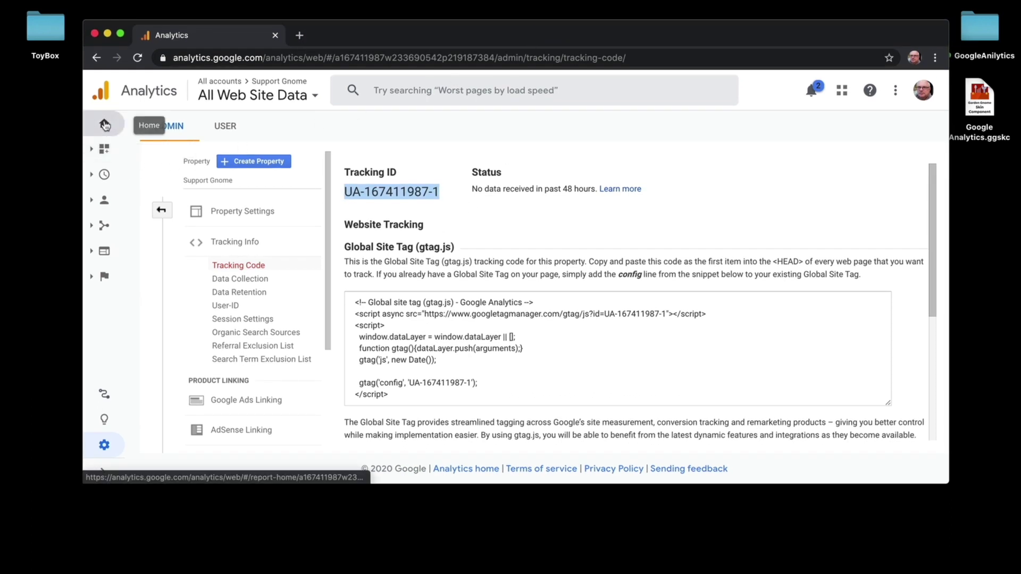
# - Return to the Analytics home page, minimise Chrome and select the Google Analytics.ggskc file
pyautogui.click(105, 126)
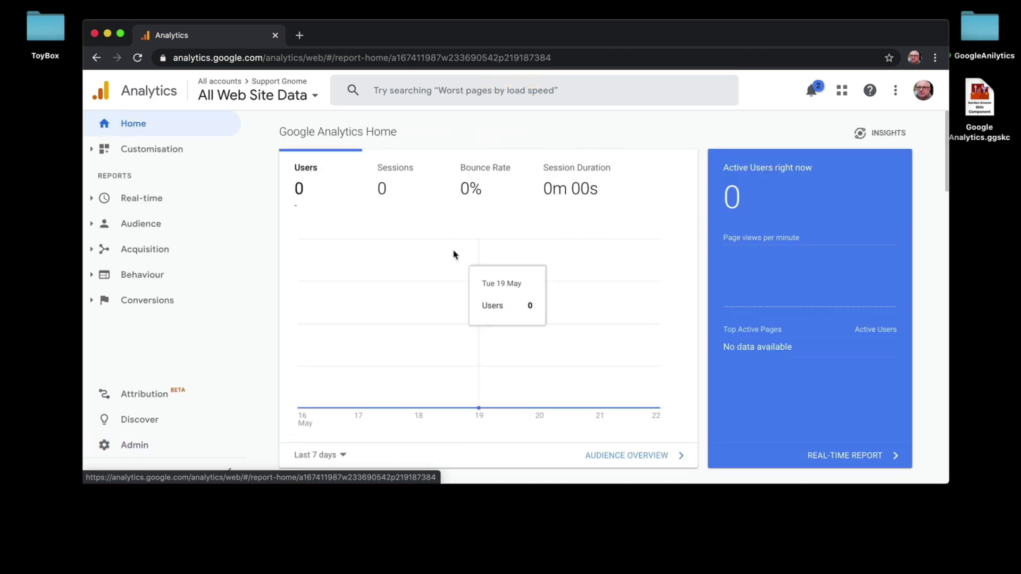
pyautogui.scroll(-3, 371, 247)
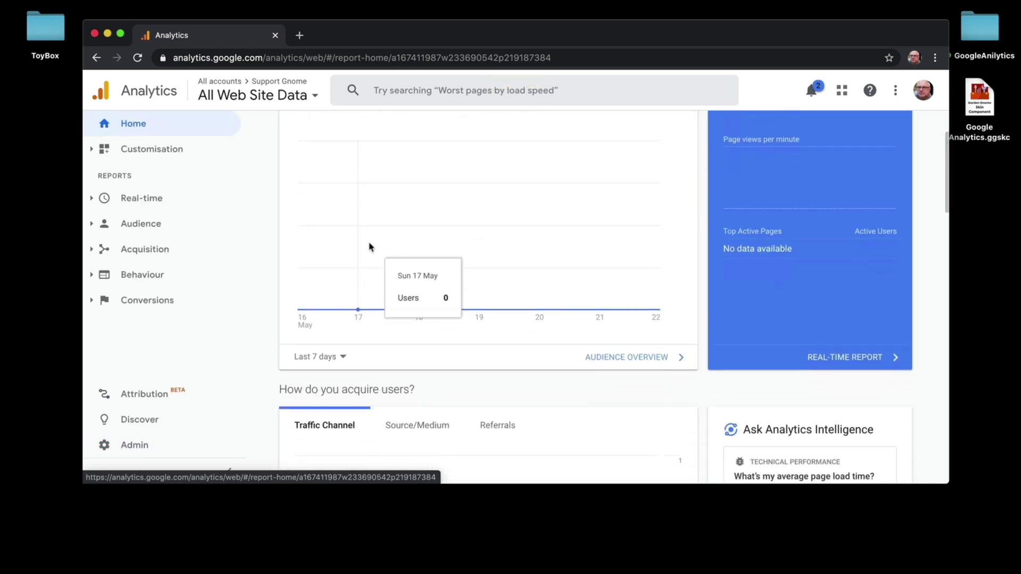
pyautogui.scroll(3, 370, 247)
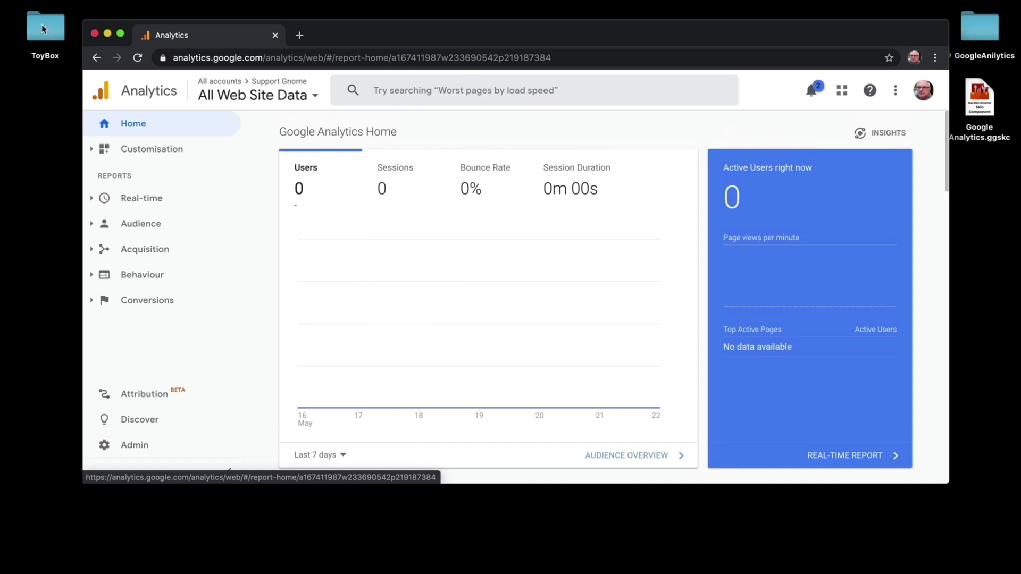
pyautogui.click(108, 35)
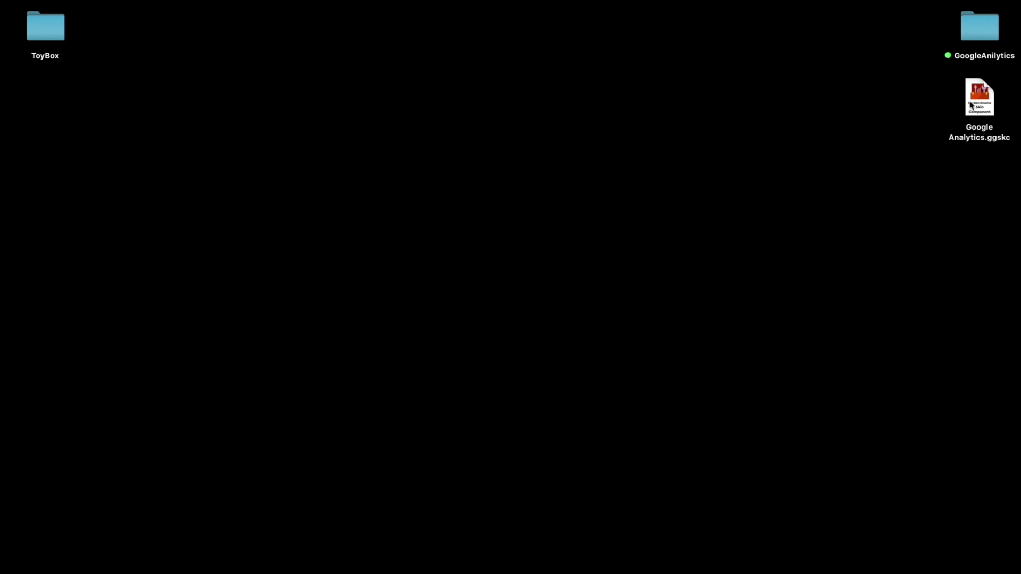
pyautogui.click(970, 105)
# - Copy the Google Analytics.ggskc component into the User Defined category, then open the GoogleAnilytics folder
pyautogui.doubleClick(970, 104)
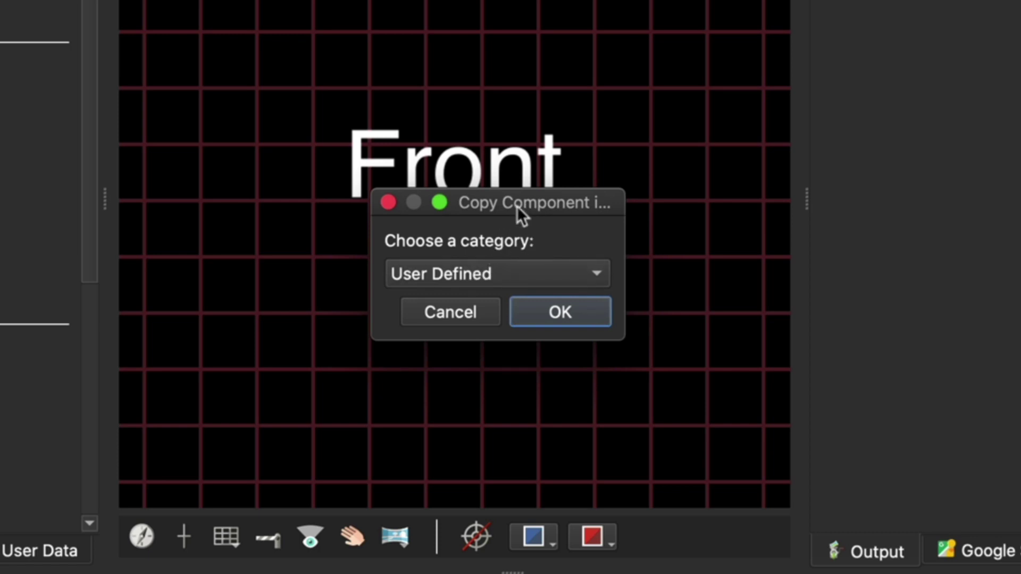
pyautogui.click(522, 273)
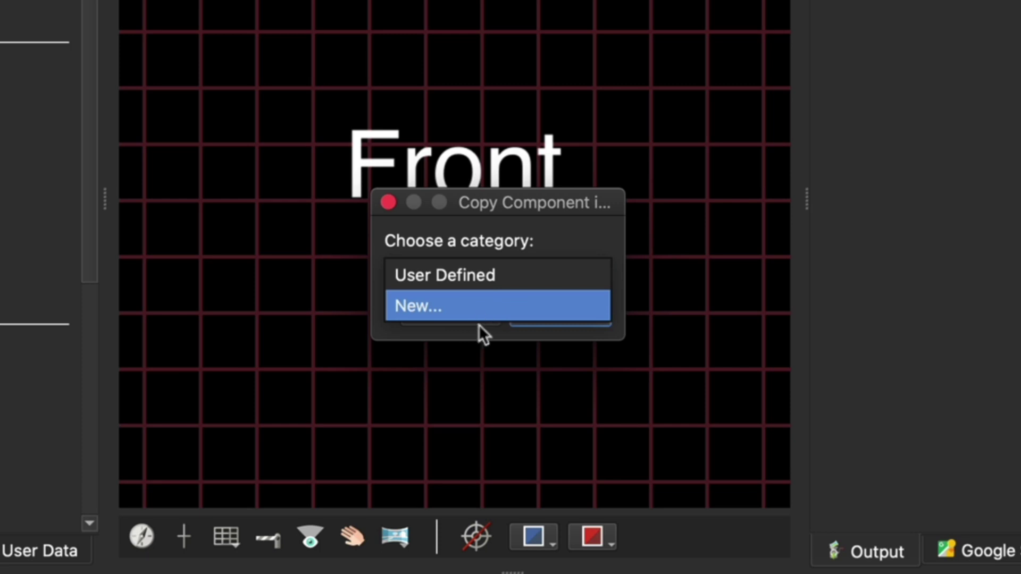
pyautogui.click(483, 275)
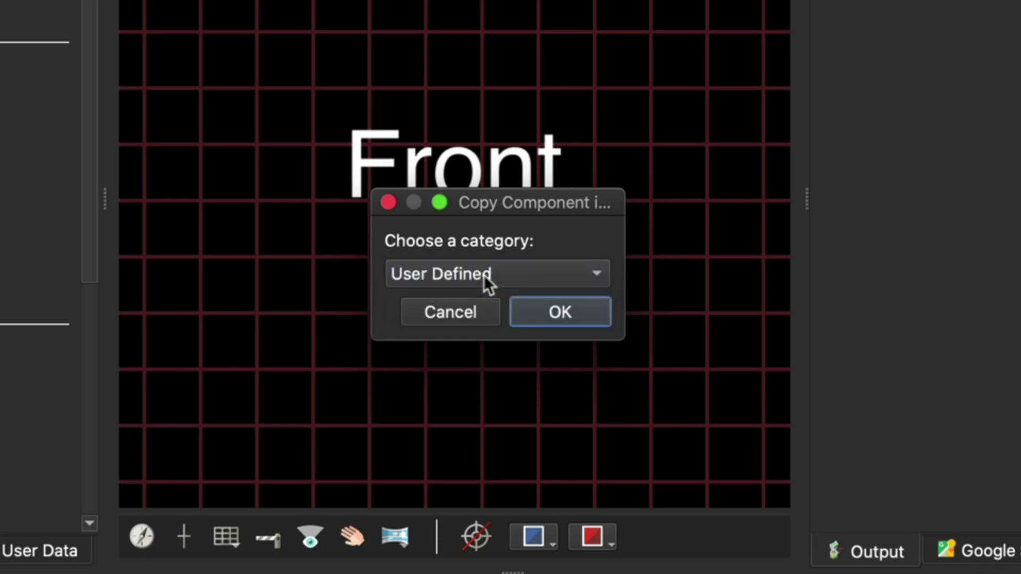
pyautogui.click(553, 312)
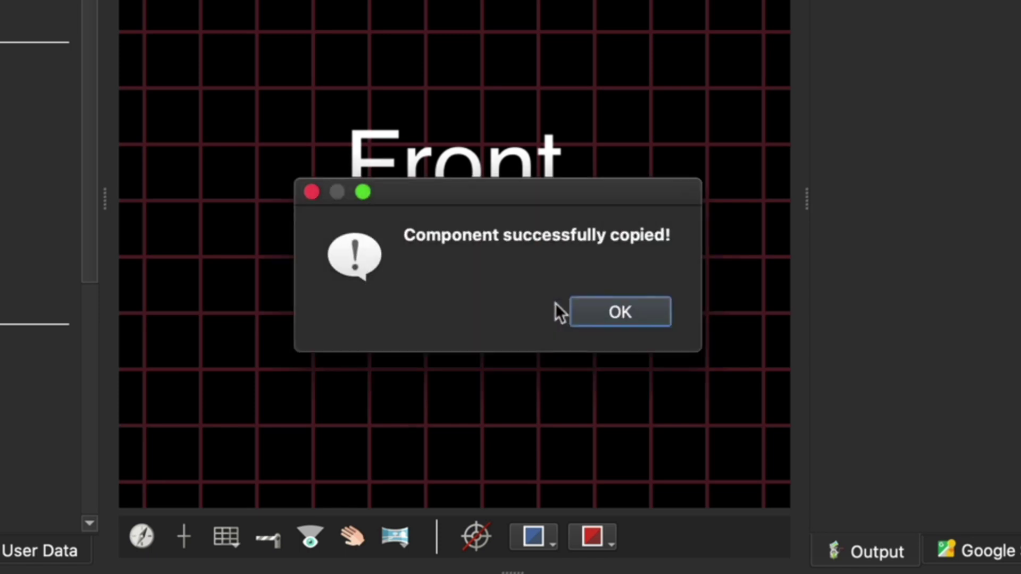
pyautogui.click(628, 313)
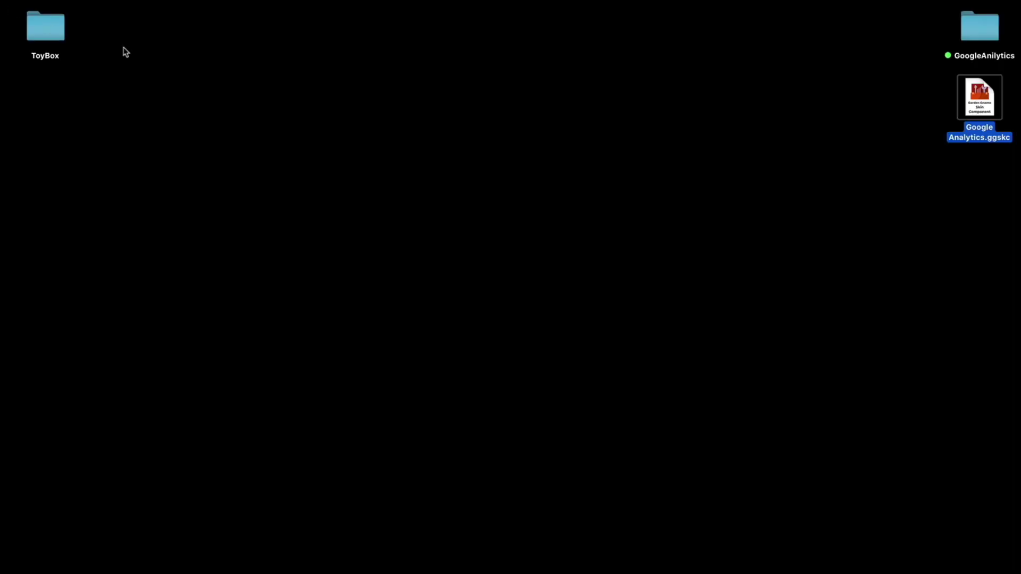
pyautogui.click(526, 168)
pyautogui.doubleClick(972, 36)
# - Open the tour.p2vr project from the GoogleAnilytics folder in Pano2VR
pyautogui.moveTo(689, 115); pyautogui.dragTo(694, 112)
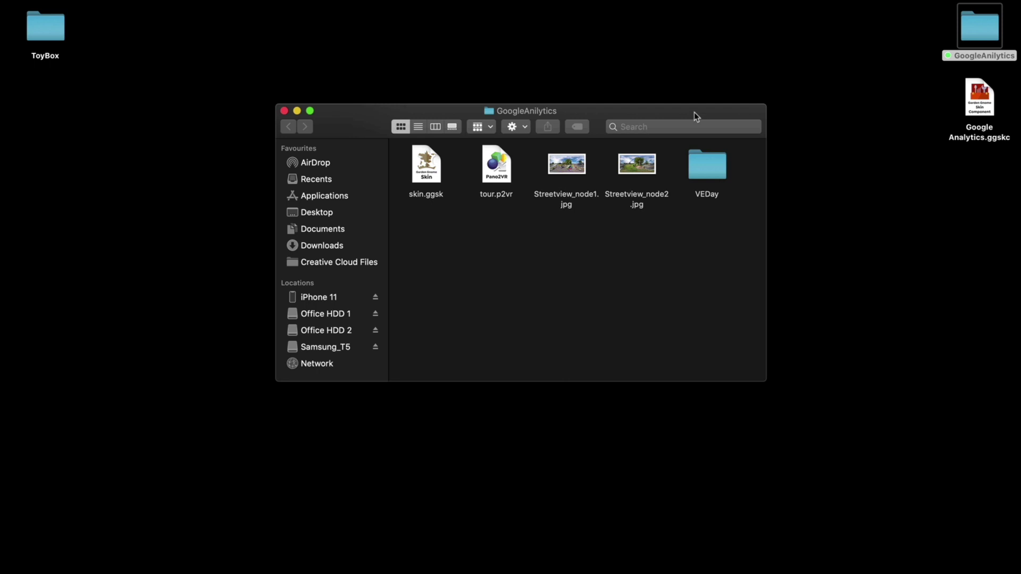
pyautogui.doubleClick(501, 174)
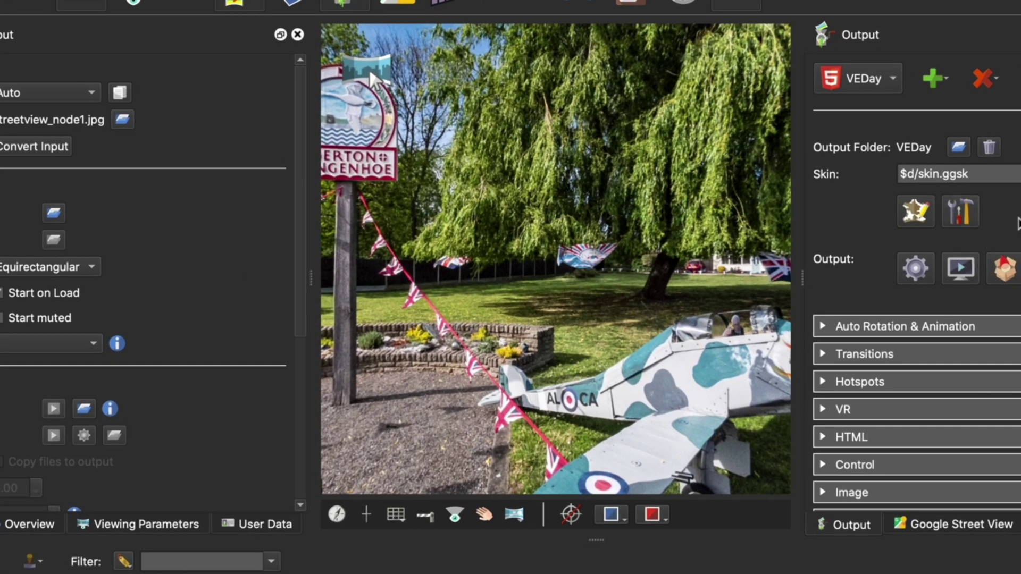
# - Regenerate the VEDay output with the unchanged skin configuration, overwriting pano.xml
pyautogui.click(965, 219)
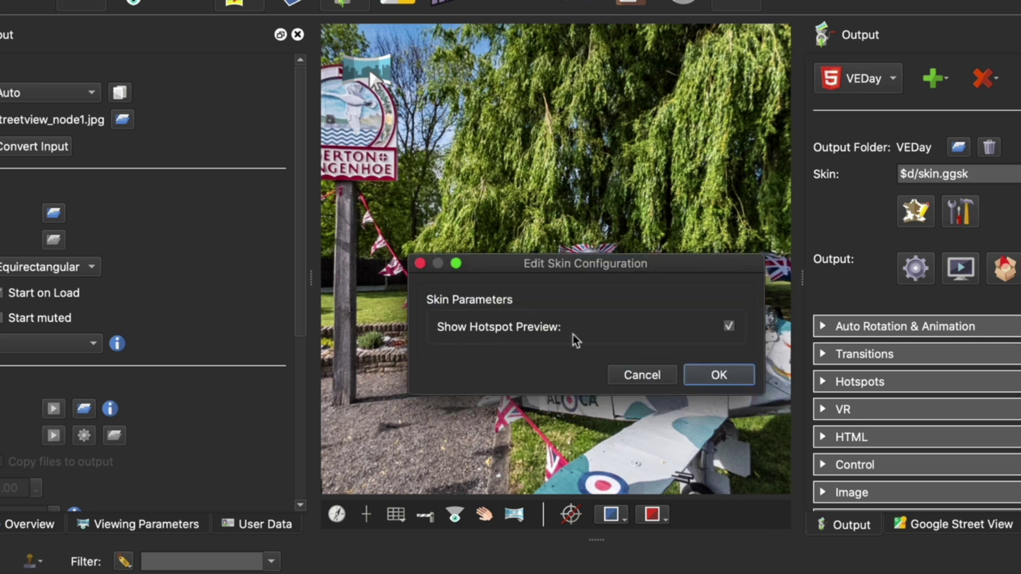
pyautogui.click(717, 375)
pyautogui.click(917, 271)
pyautogui.click(713, 357)
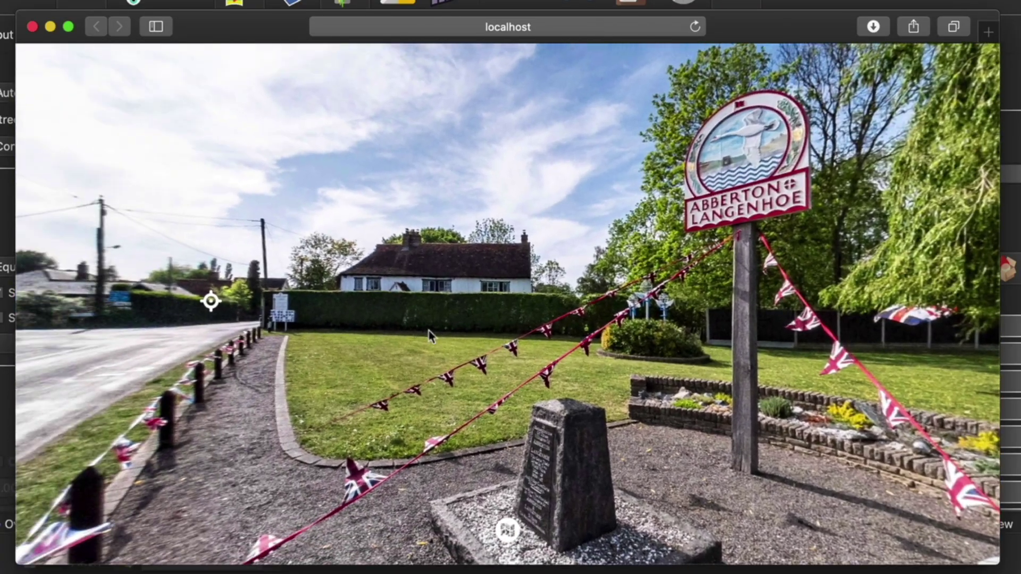
# - Inspect the localhost tour preview and its hotspot preview card in Safari
pyautogui.moveTo(212, 317)
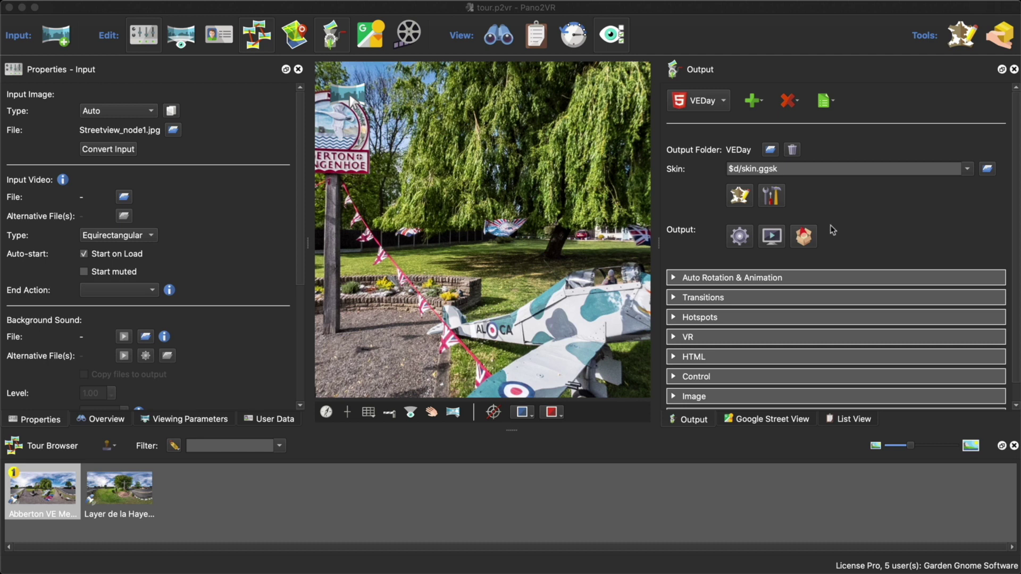
# - Add the Google Analytics component from the Components Toolbox to the skin
pyautogui.click(742, 195)
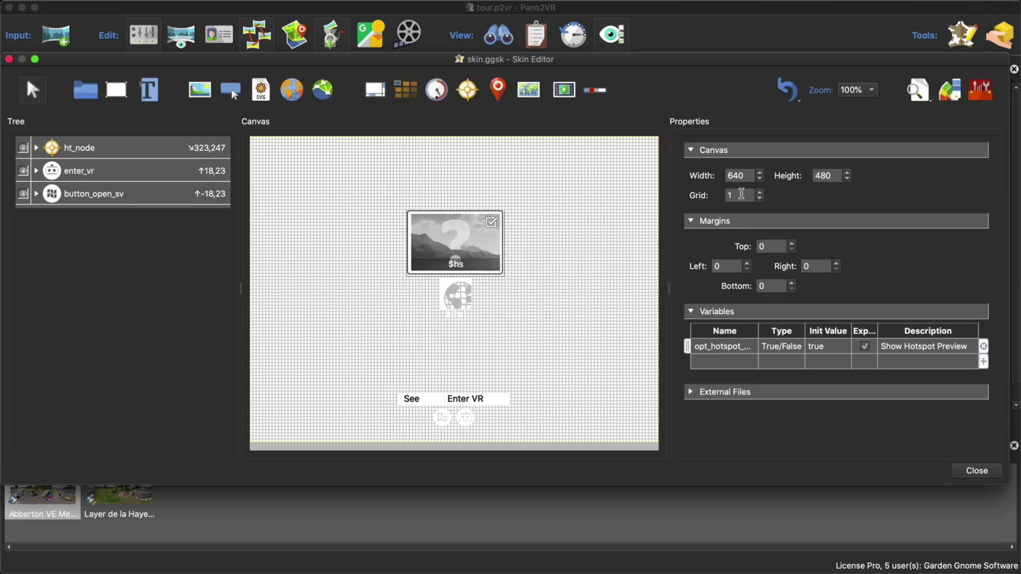
pyautogui.click(975, 96)
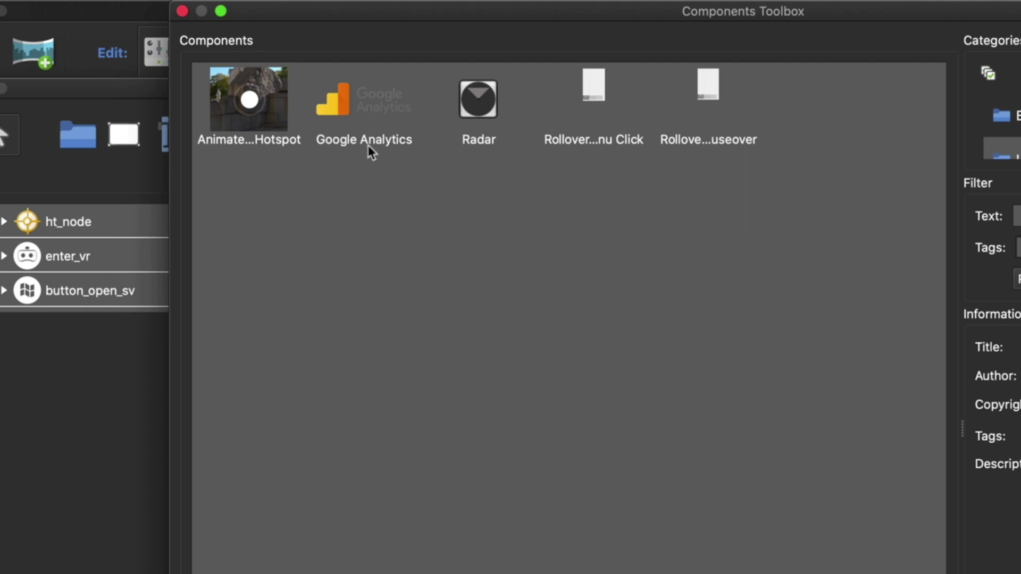
pyautogui.doubleClick(364, 107)
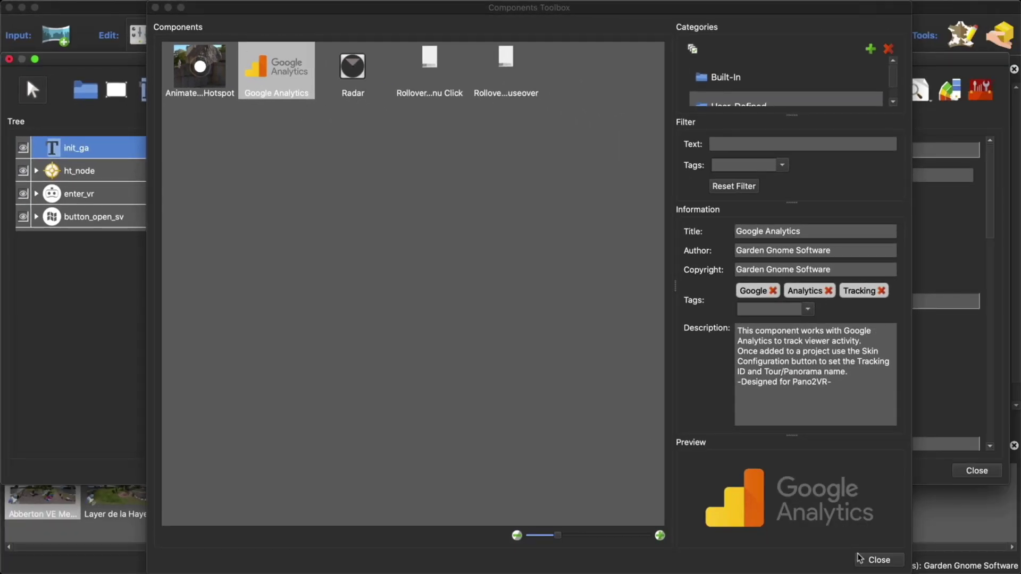
pyautogui.click(882, 561)
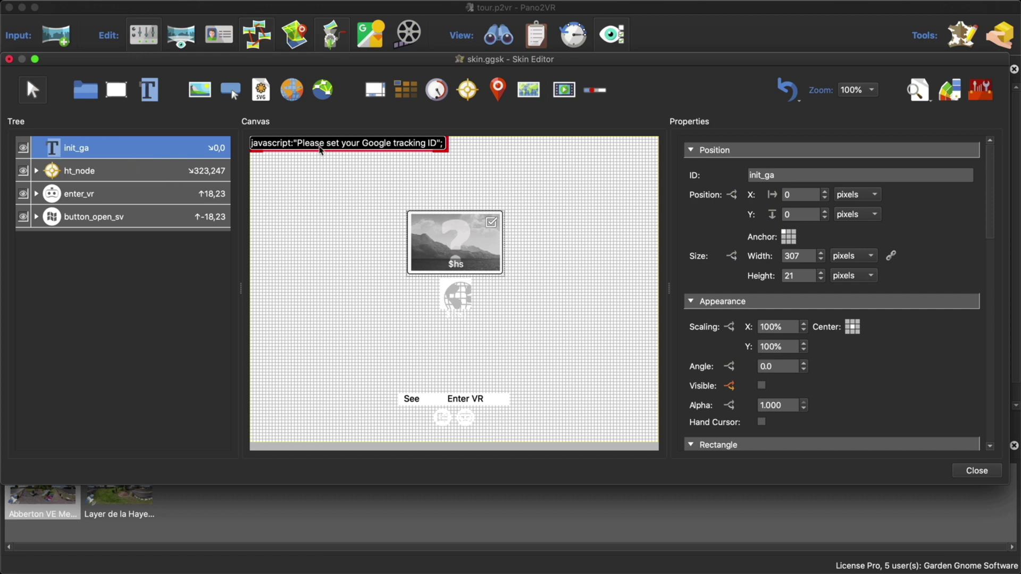
# - Review the init_ga element's Node Changed action, then close the Skin Editor, saving the skin
pyautogui.scroll(-5, 918, 365)
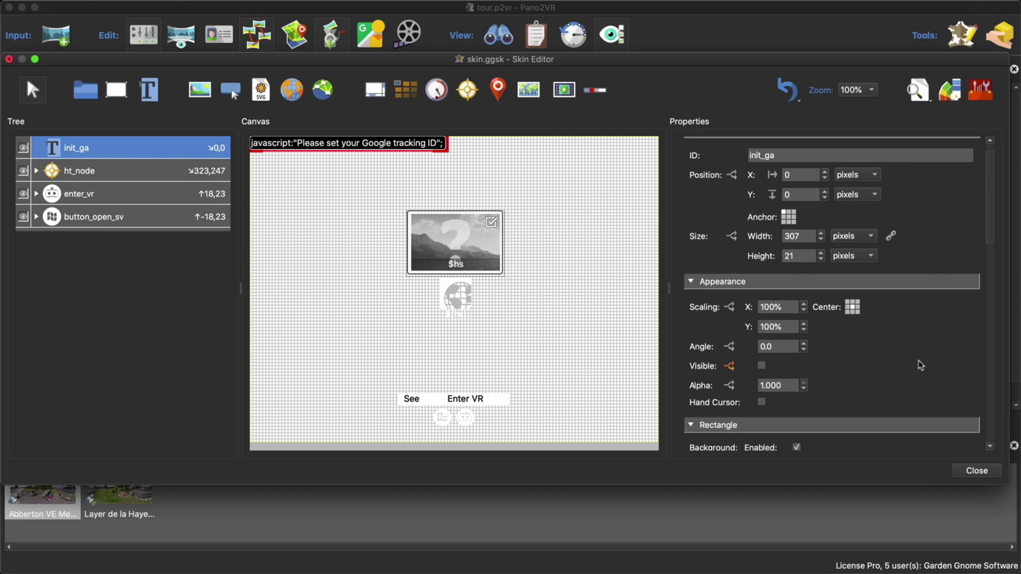
pyautogui.scroll(-3, 920, 365)
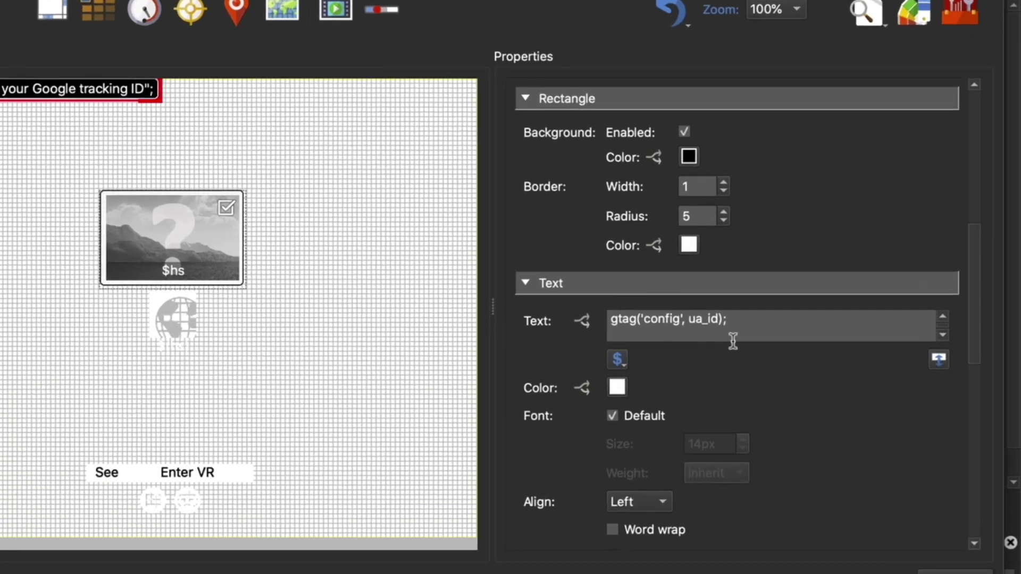
pyautogui.scroll(-8, 825, 374)
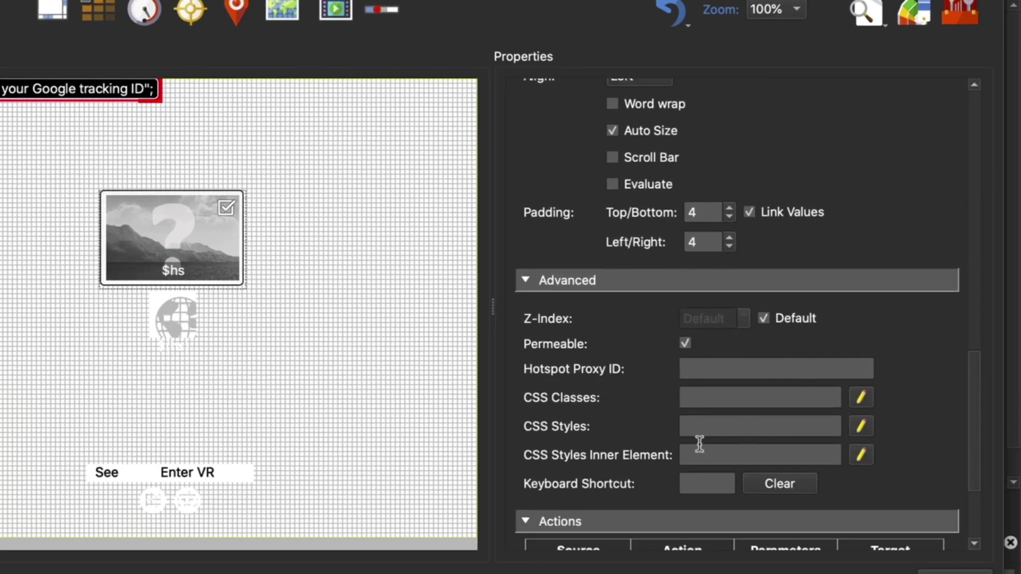
pyautogui.scroll(-3, 668, 479)
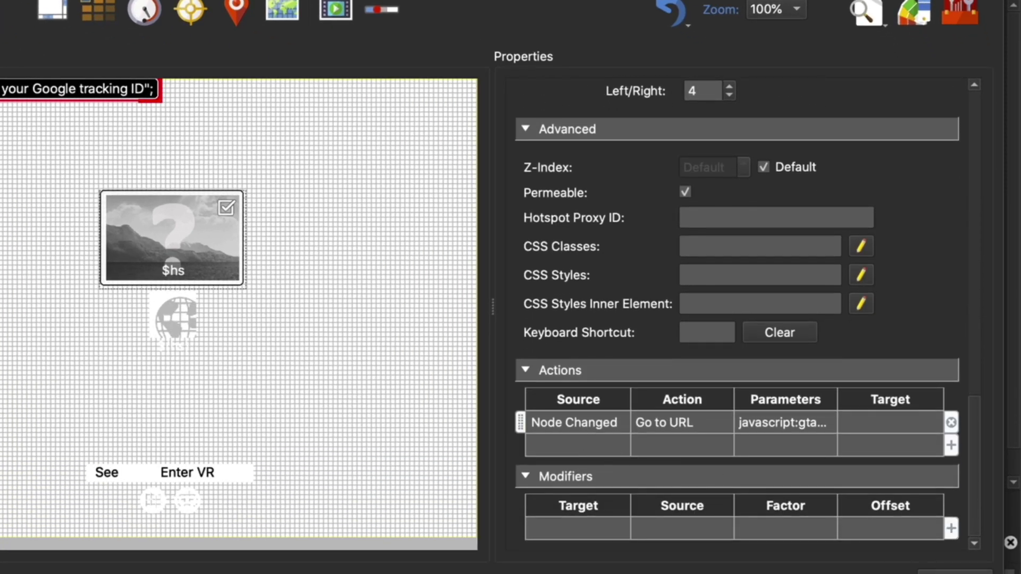
pyautogui.press('super+w')
pyautogui.click(383, 296)
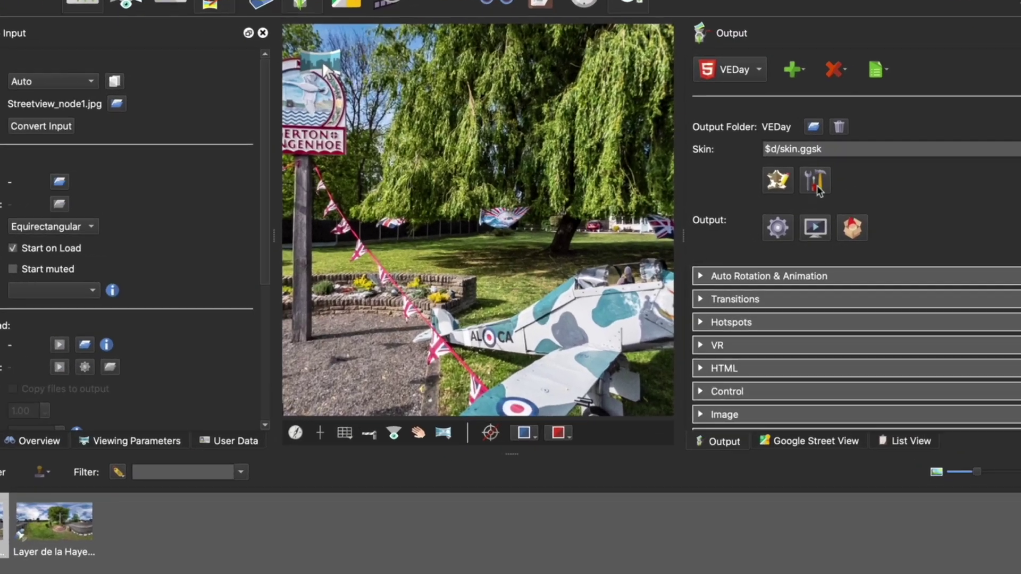
# - Regenerate the output over pano.xml and close the preview showing 'Please set your Google tracking ID'
pyautogui.click(770, 197)
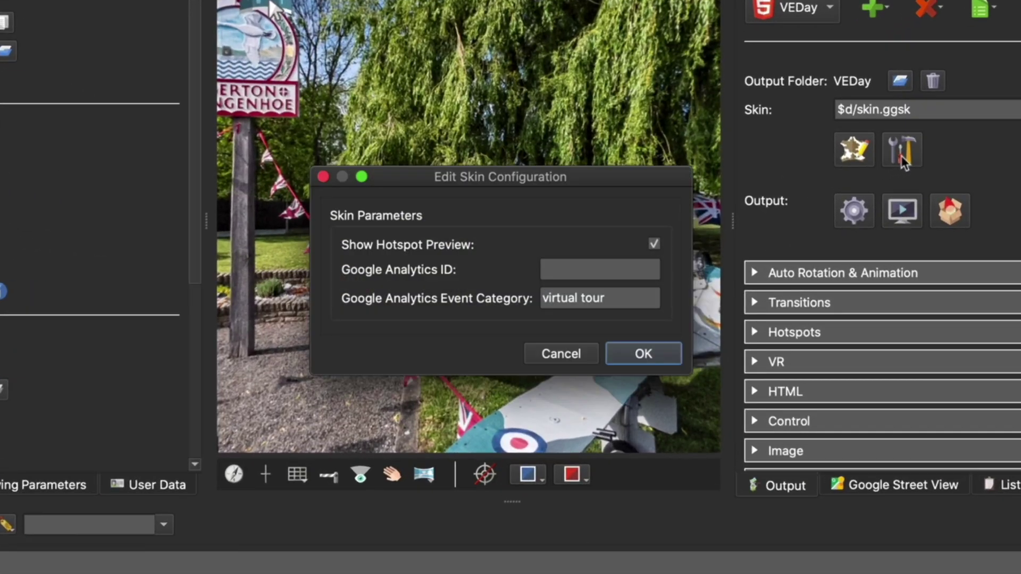
pyautogui.click(643, 354)
pyautogui.click(854, 210)
pyautogui.click(640, 304)
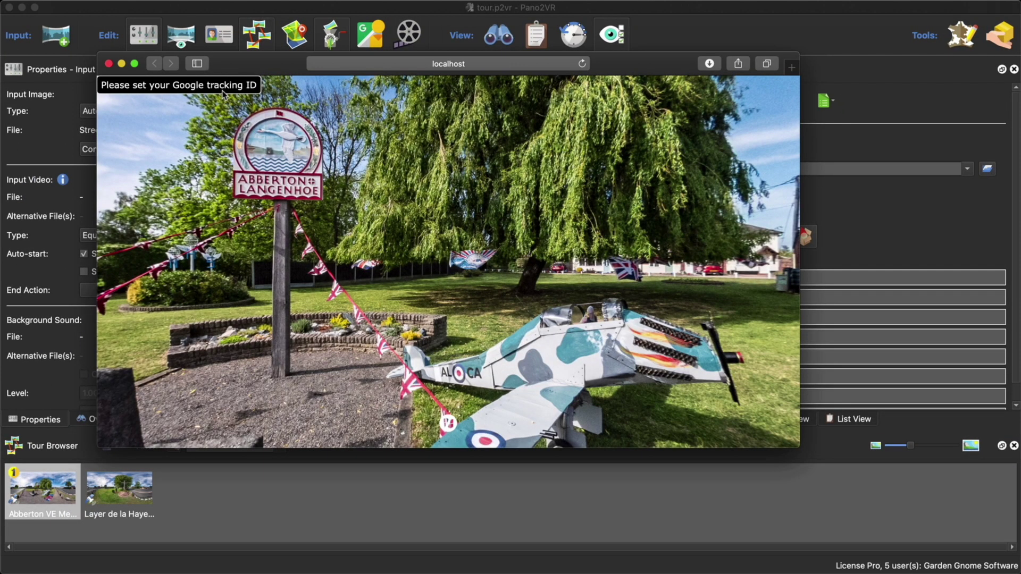
pyautogui.click(109, 64)
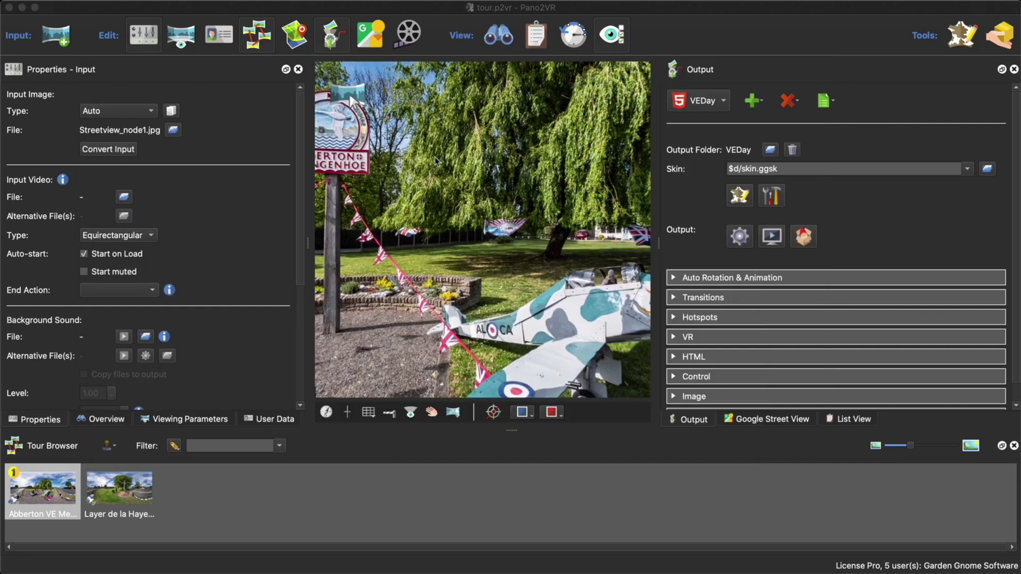
# - In the skin configuration, paste the Google Analytics tracking ID and set the event category to VE Day Memorials
pyautogui.click(772, 197)
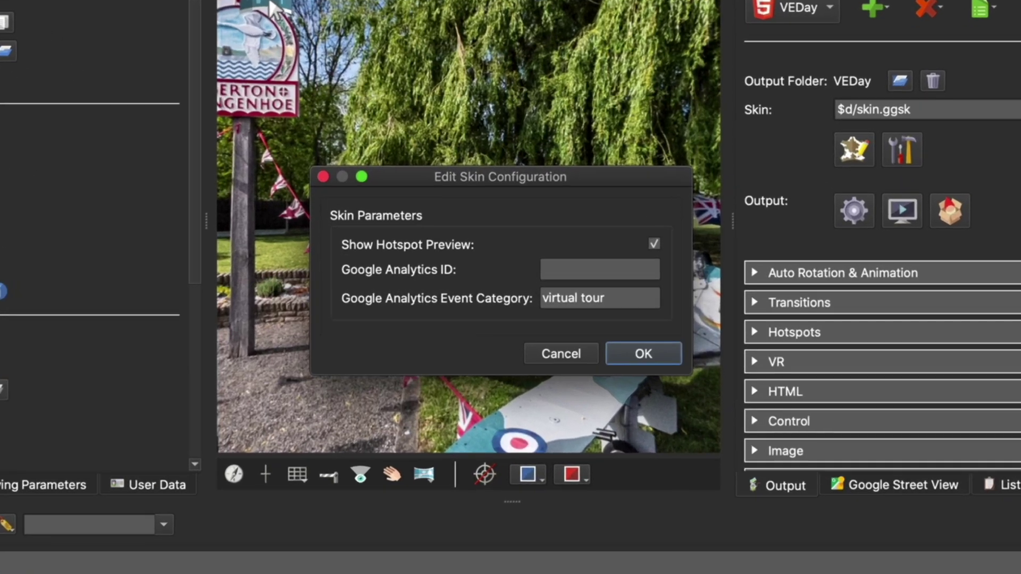
pyautogui.click(560, 269)
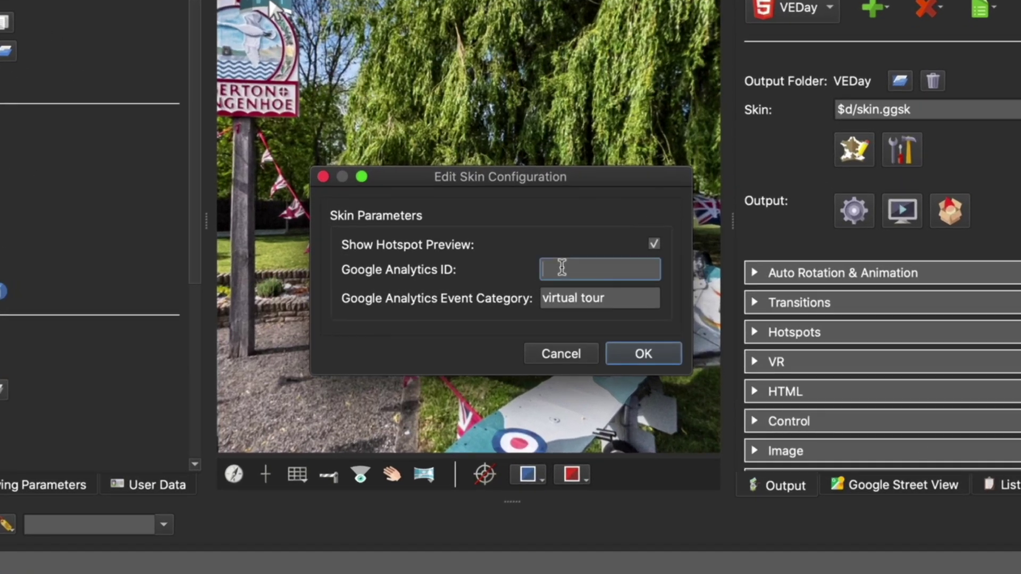
pyautogui.rightClick(562, 269)
pyautogui.click(608, 378)
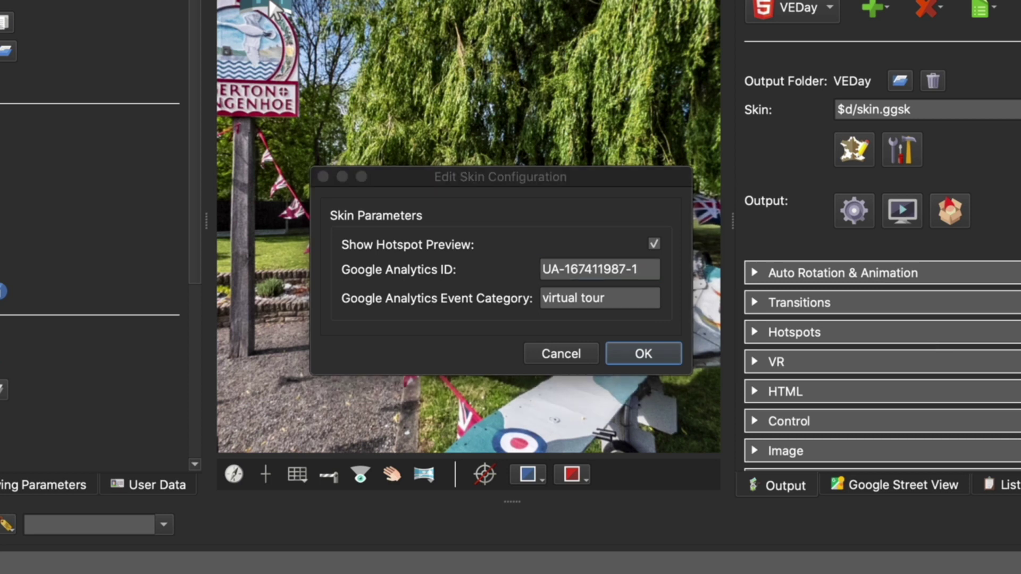
pyautogui.click(612, 301)
pyautogui.moveTo(601, 298); pyautogui.dragTo(526, 300)
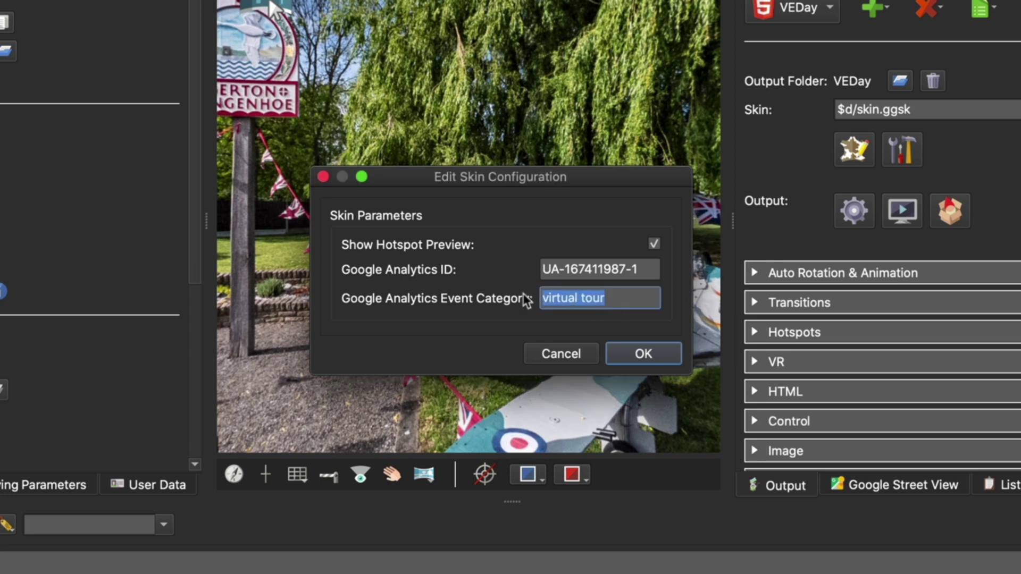
pyautogui.write('VE Day Memorials')
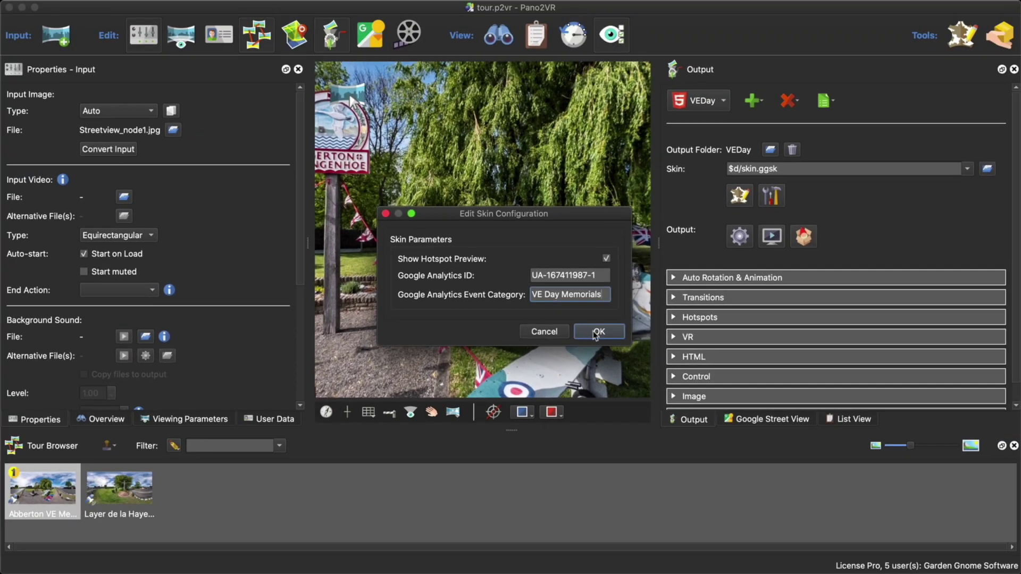
pyautogui.click(625, 354)
# - Regenerate the tour output, overwriting pano.xml, and move the preview window aside
pyautogui.click(739, 238)
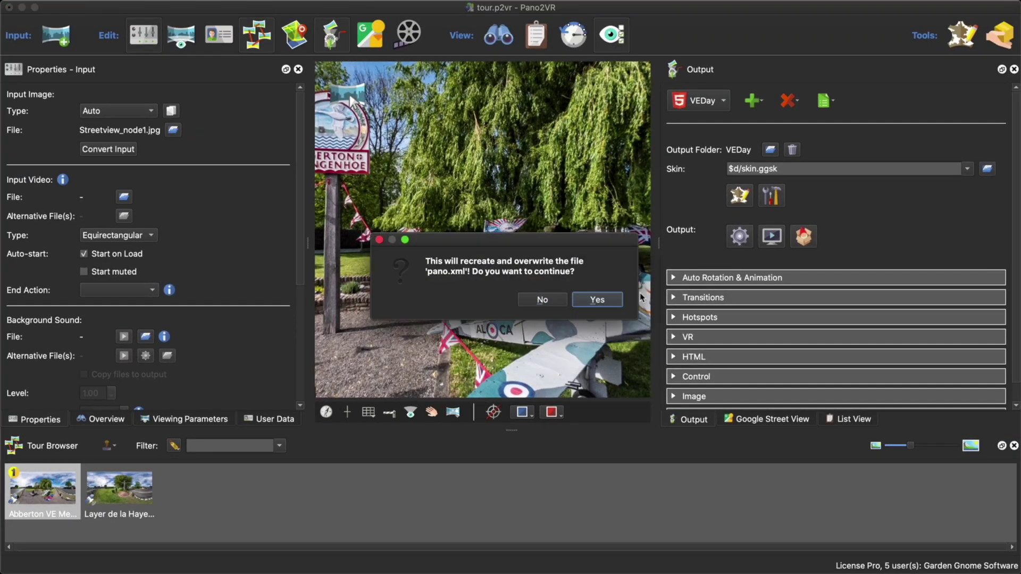
pyautogui.click(597, 301)
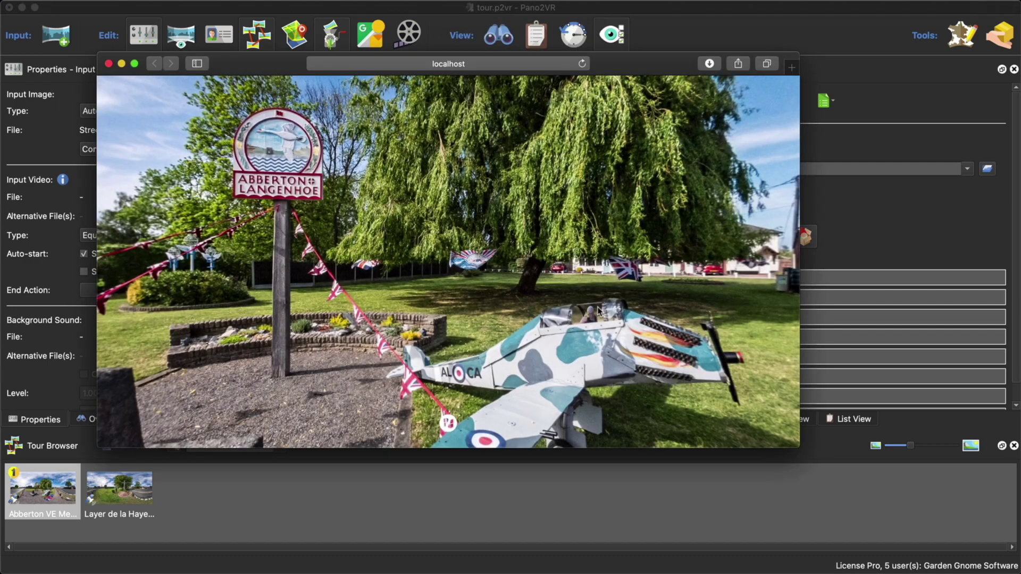
pyautogui.moveTo(656, 62); pyautogui.dragTo(550, 9)
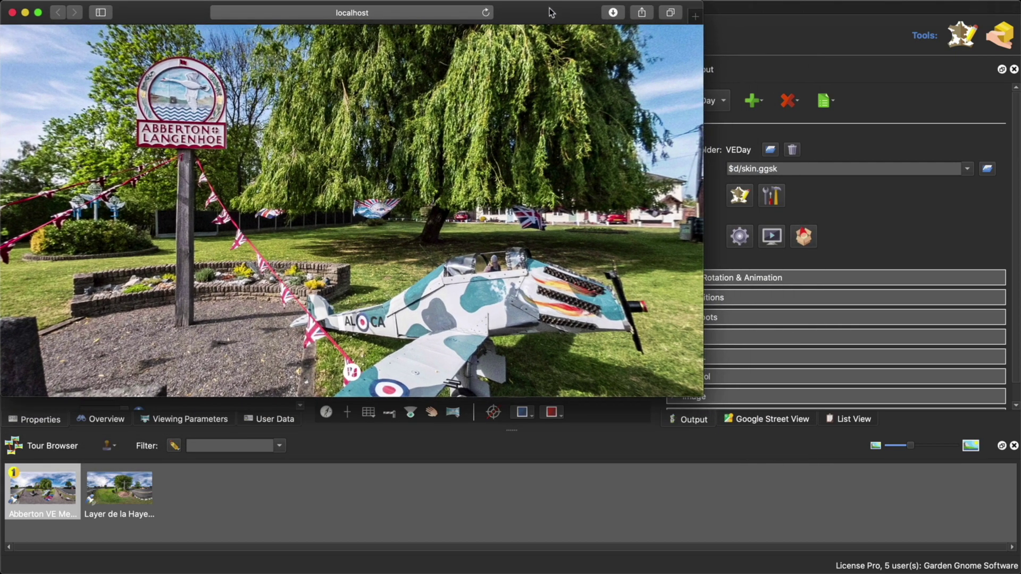
# - Check Analytics' real-time Events report for the VE Day Memorials Node Change, then minimize Chrome
pyautogui.moveTo(497, 567)
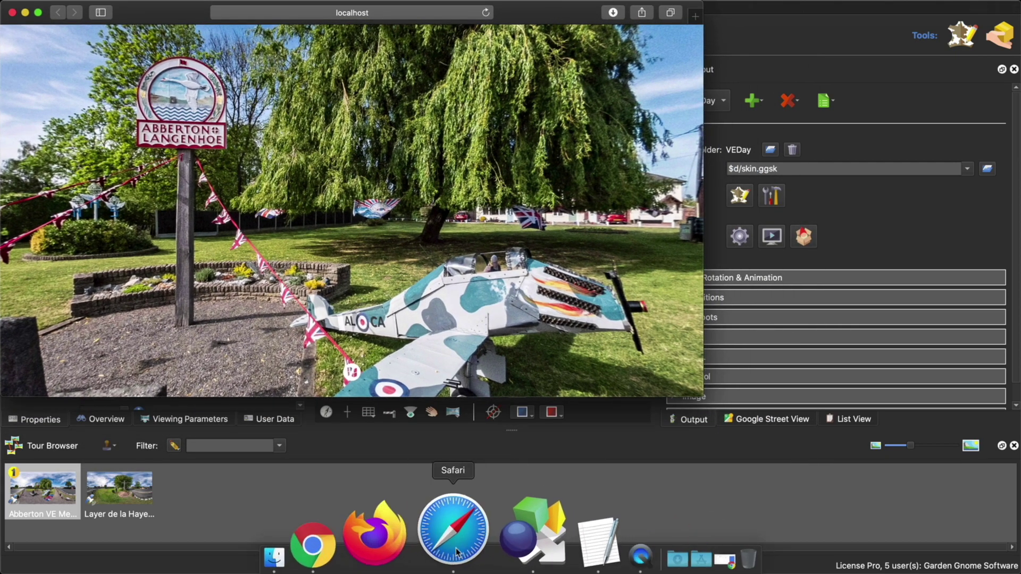
pyautogui.click(410, 545)
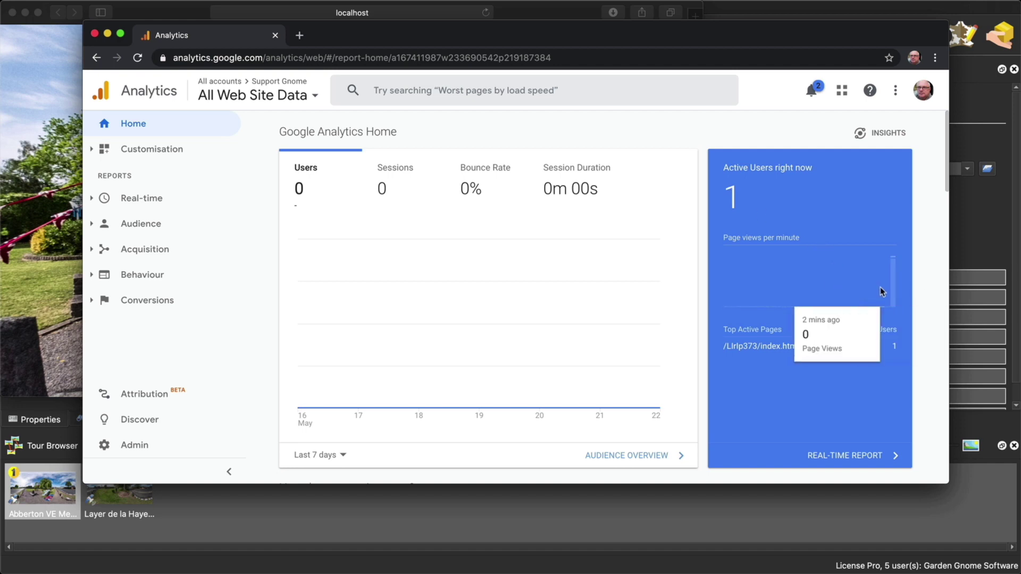
pyautogui.click(154, 199)
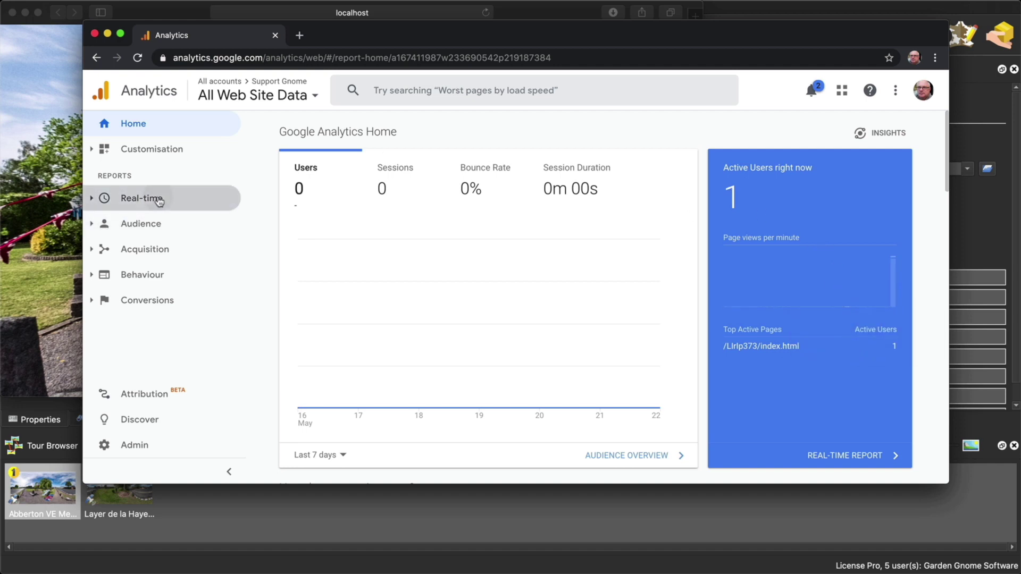
pyautogui.click(159, 304)
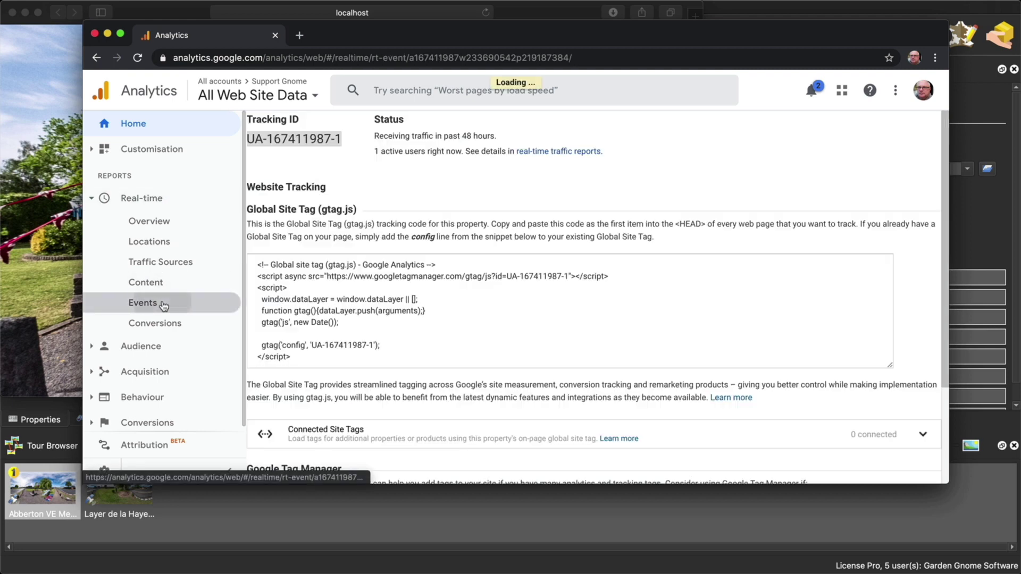
pyautogui.moveTo(588, 38); pyautogui.dragTo(653, 24)
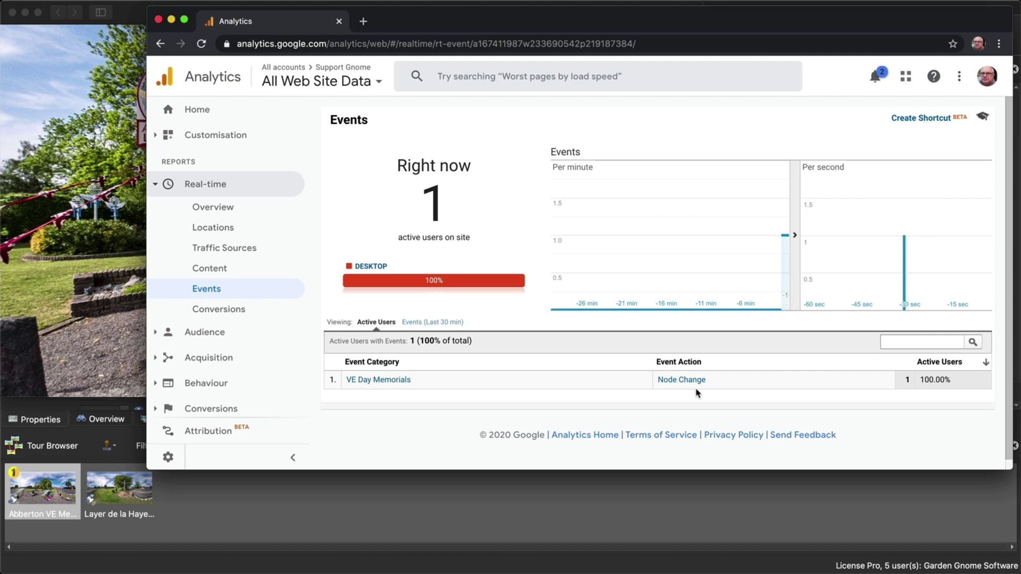
pyautogui.click(171, 21)
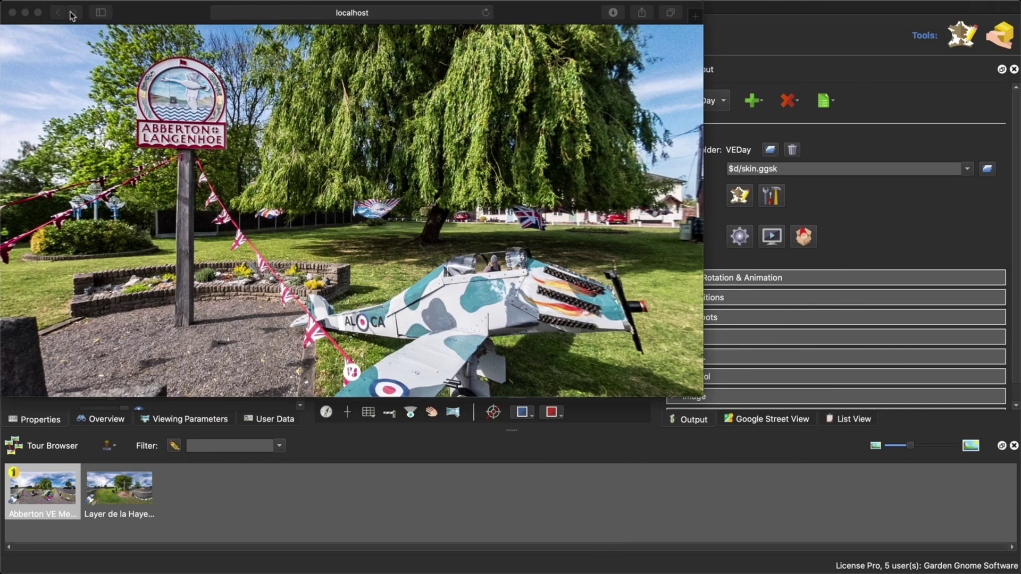
# - Close the tour preview and open init_ga's Node Changed Go to URL action in the Skin Editor
pyautogui.click(12, 13)
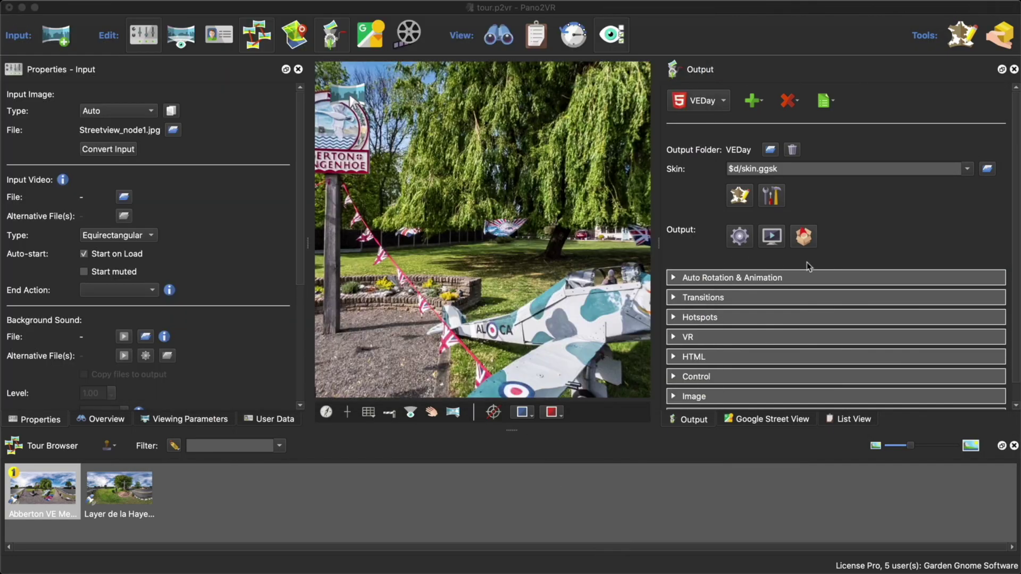
pyautogui.click(738, 196)
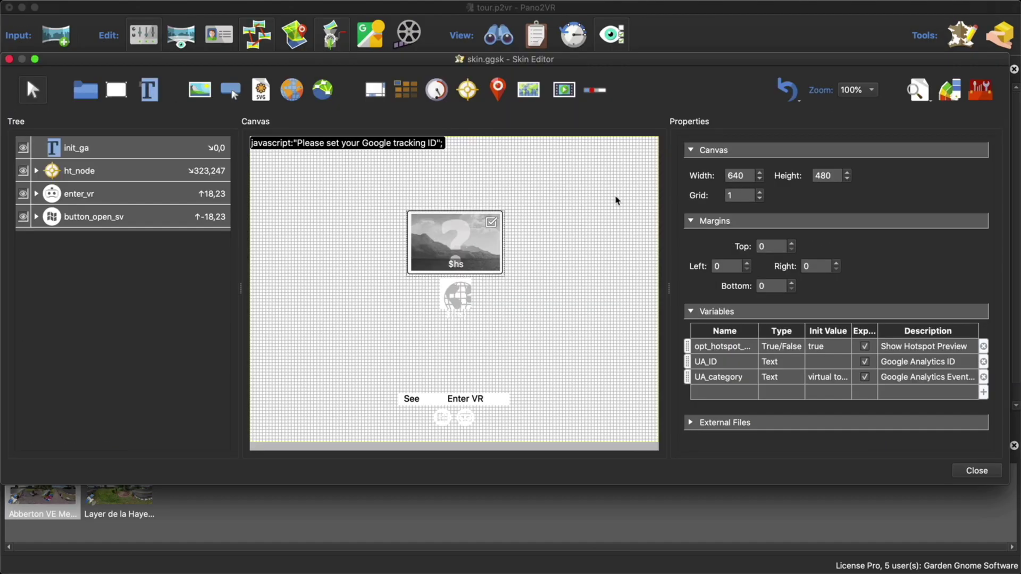
pyautogui.click(95, 154)
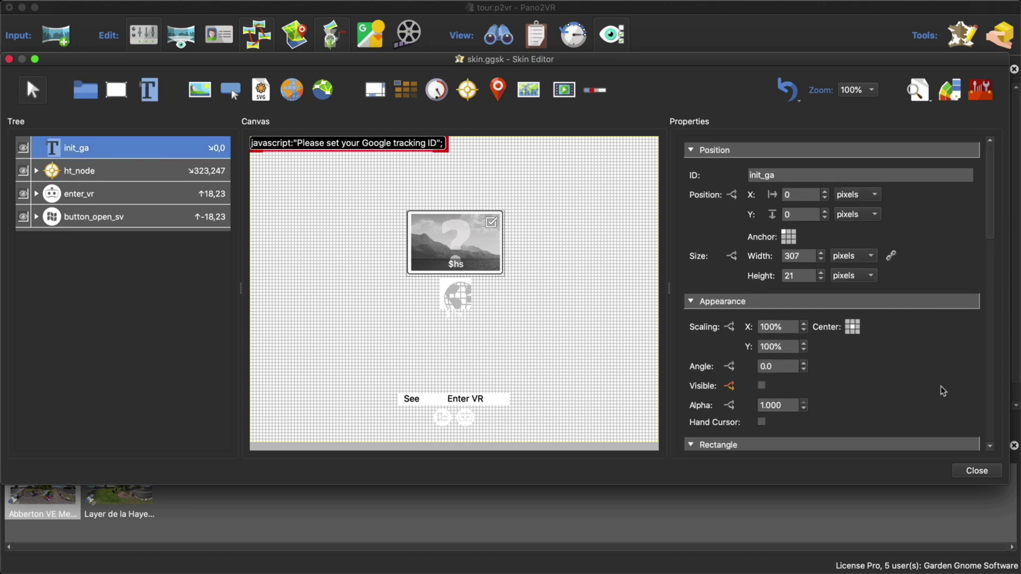
pyautogui.scroll(-10, 914, 383)
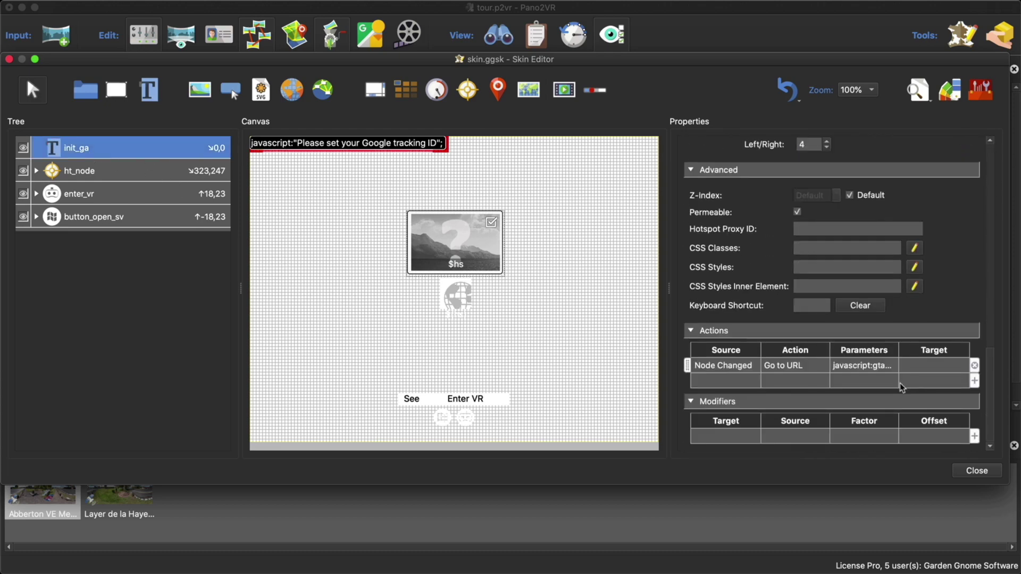
pyautogui.doubleClick(740, 367)
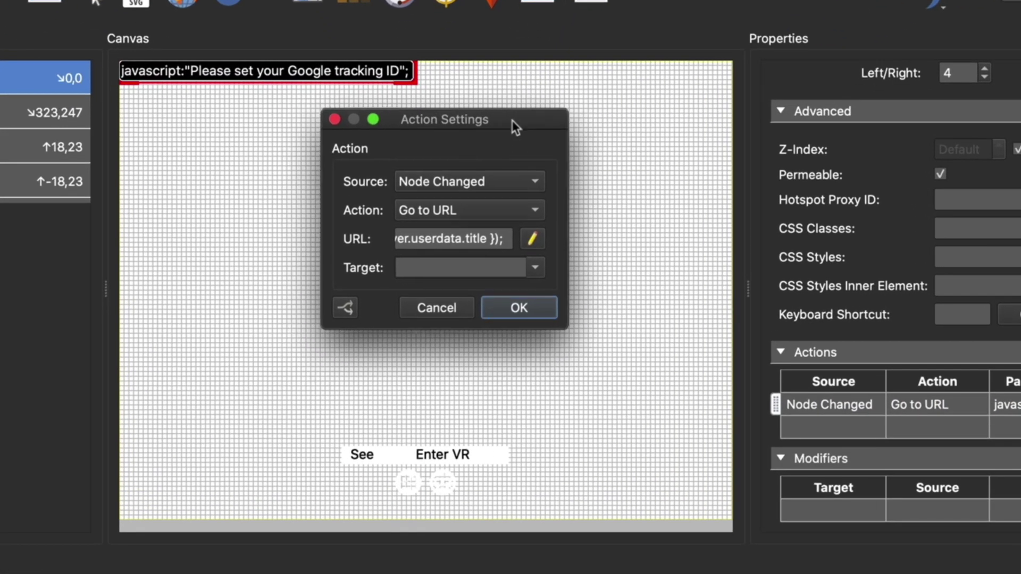
pyautogui.moveTo(511, 121); pyautogui.dragTo(507, 116)
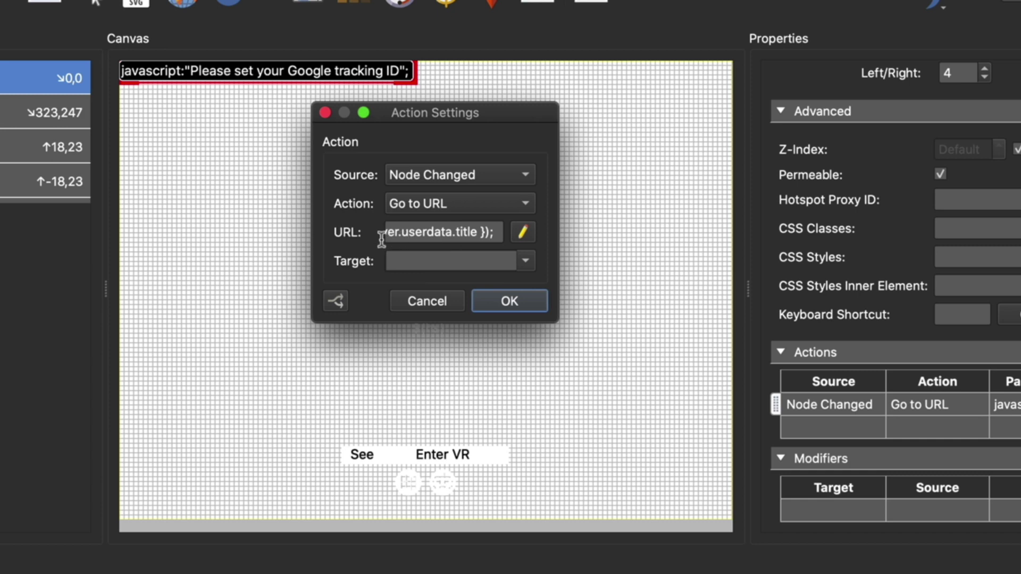
# - Open the Node Changed URL script in an enlarged editor and review its event_label line
pyautogui.click(523, 234)
pyautogui.moveTo(551, 328); pyautogui.dragTo(704, 406)
pyautogui.click(627, 351)
pyautogui.moveTo(576, 82); pyautogui.dragTo(532, 82)
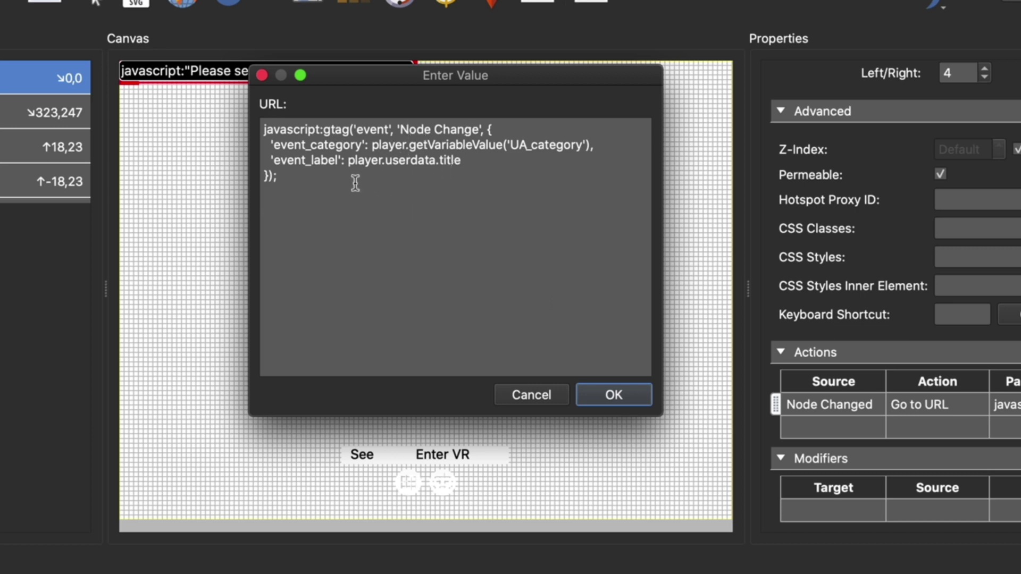
pyautogui.moveTo(462, 160); pyautogui.dragTo(261, 160)
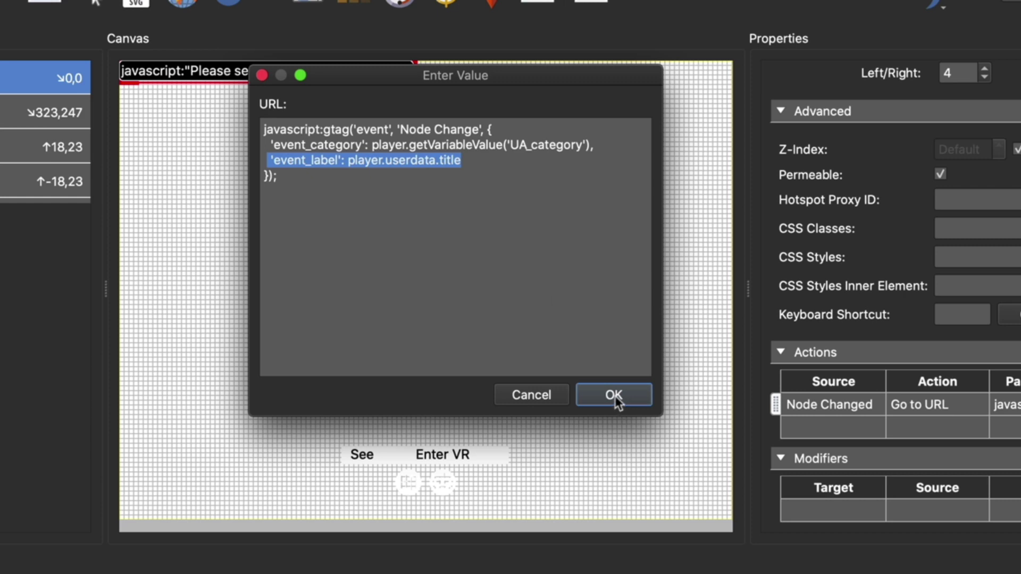
pyautogui.click(425, 239)
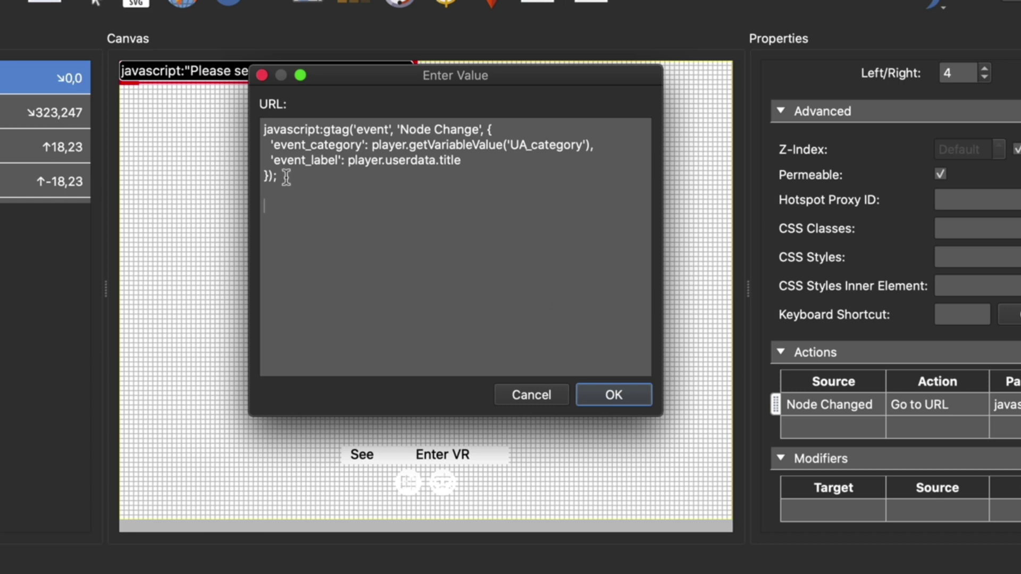
# - Copy the whole gtag script, then close the URL editor and Action Settings unchanged
pyautogui.moveTo(278, 176); pyautogui.dragTo(261, 125)
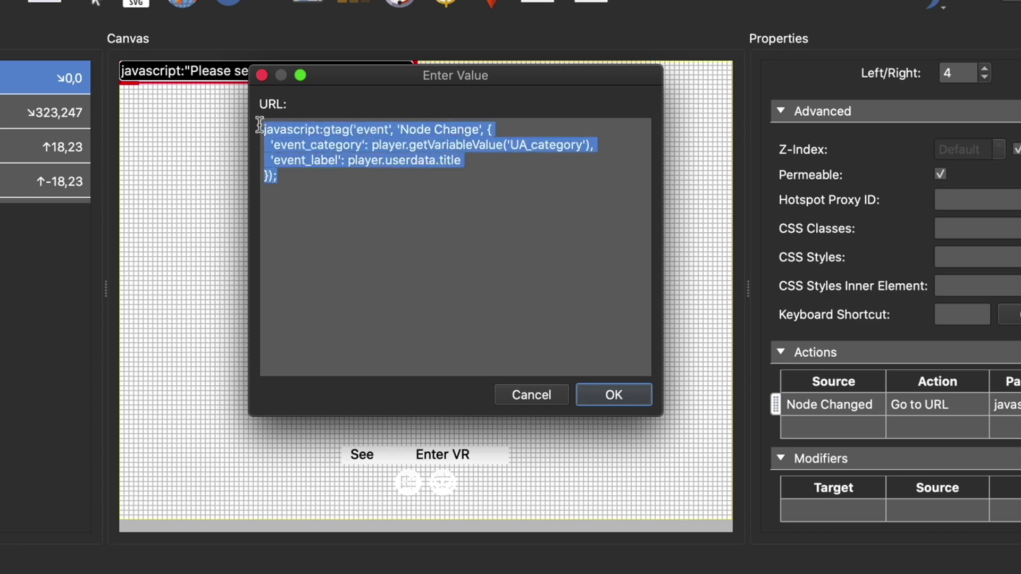
pyautogui.rightClick(346, 139)
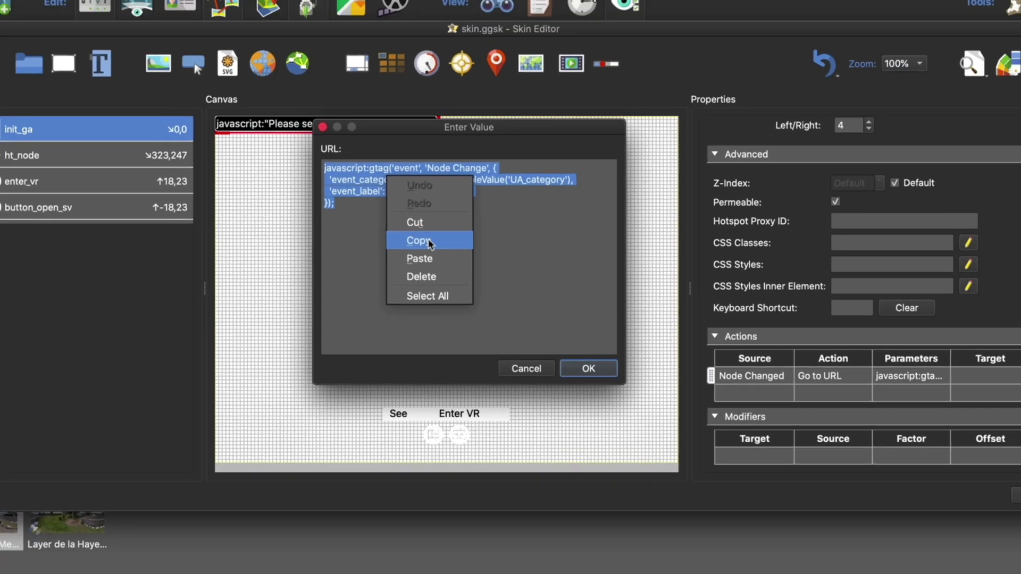
pyautogui.click(384, 226)
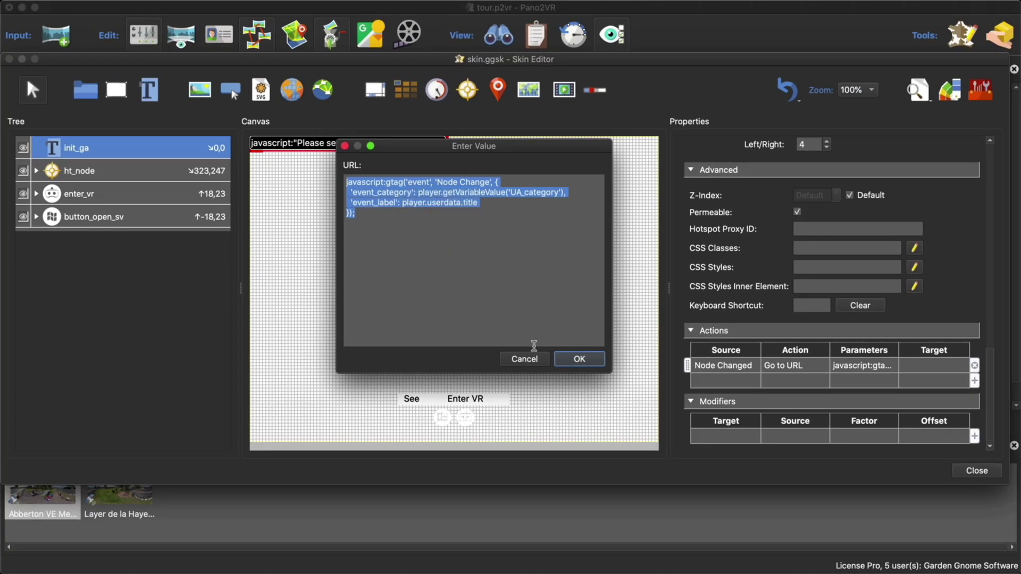
pyautogui.click(579, 358)
pyautogui.press('Return')
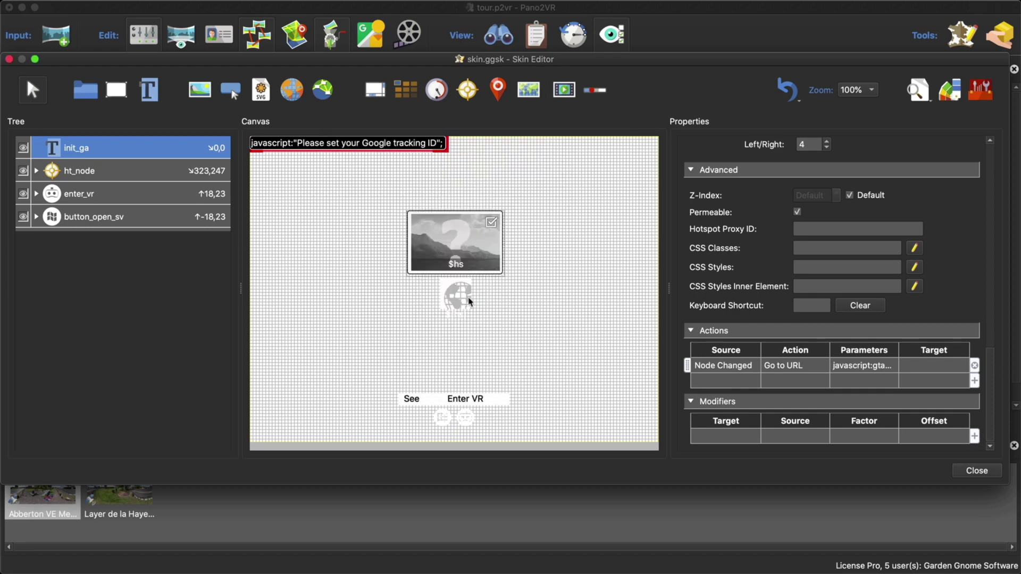
# - Add a Mouse Click Go to URL action to button_open_sv using the copied gtag script
pyautogui.click(120, 217)
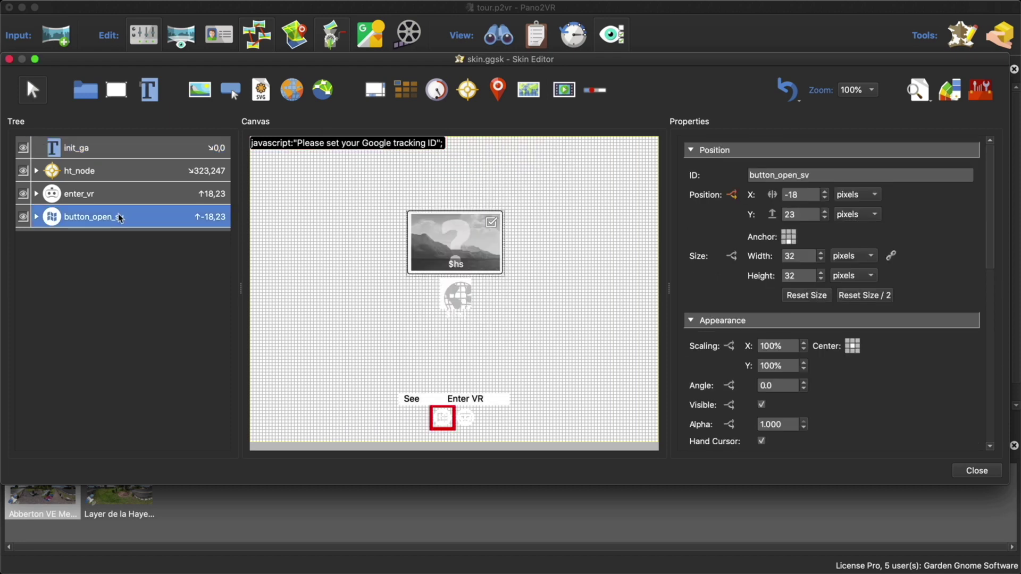
pyautogui.scroll(-10, 865, 391)
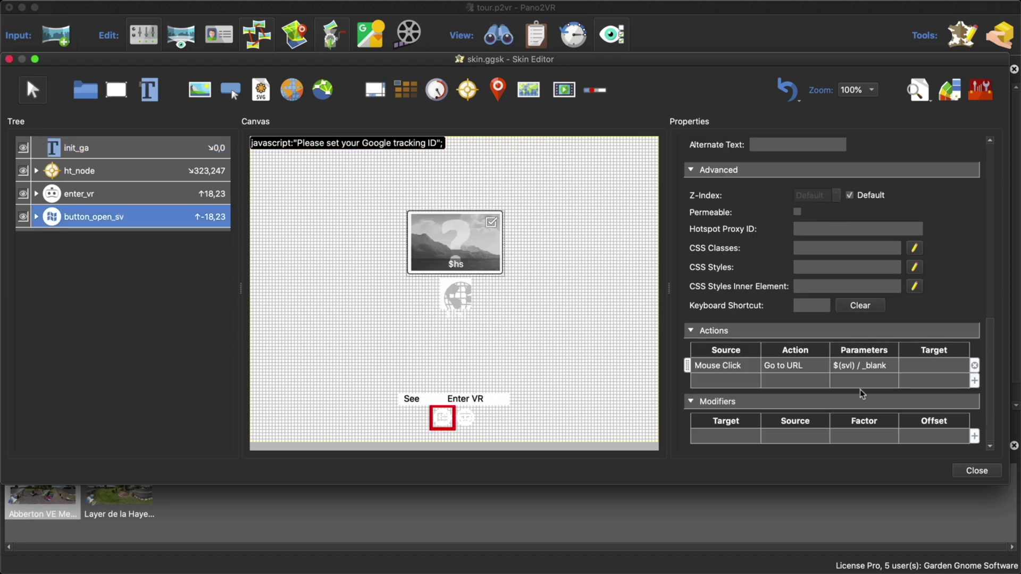
pyautogui.doubleClick(723, 378)
pyautogui.click(514, 249)
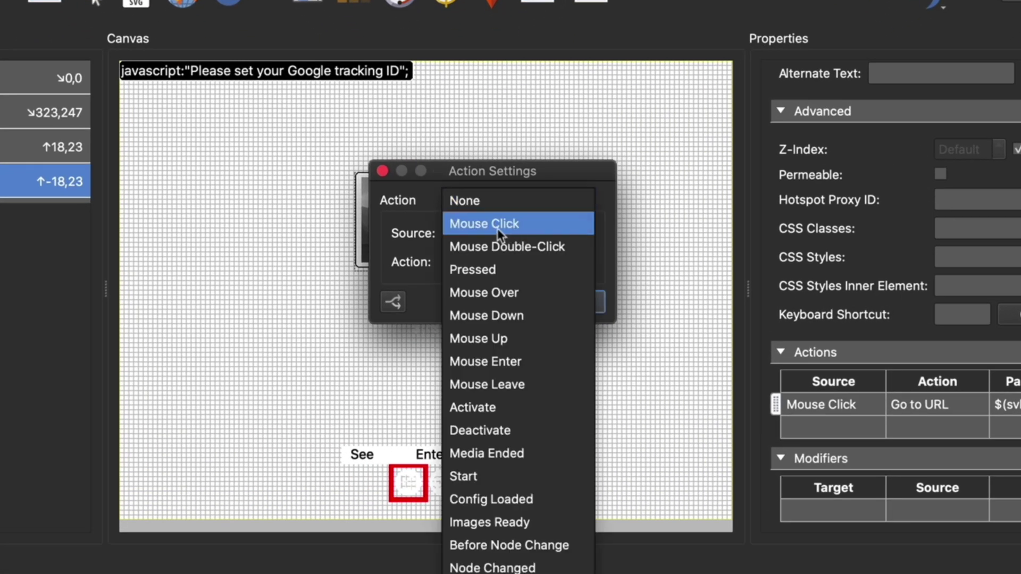
pyautogui.click(497, 228)
pyautogui.click(501, 262)
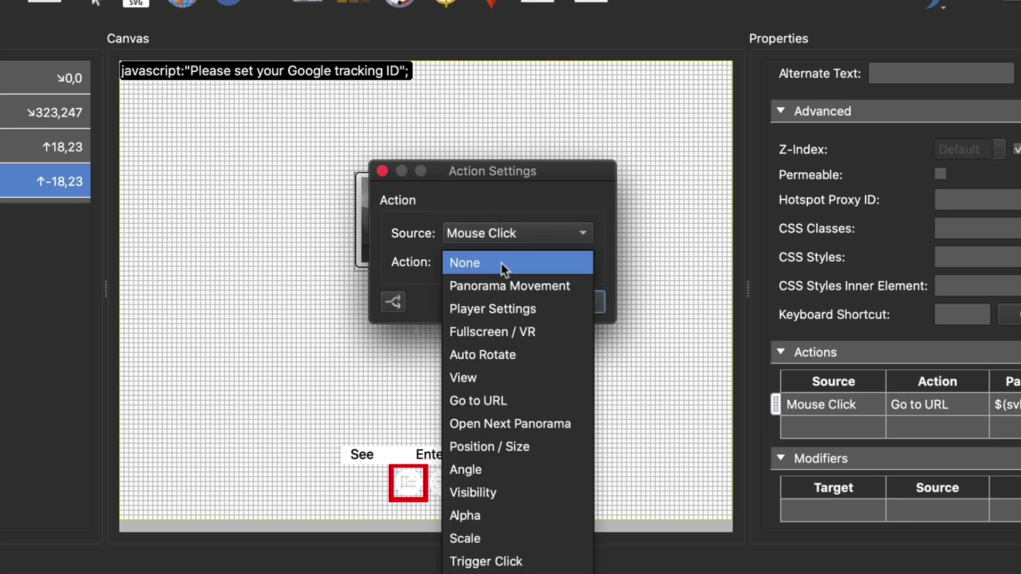
pyautogui.click(497, 397)
pyautogui.rightClick(495, 291)
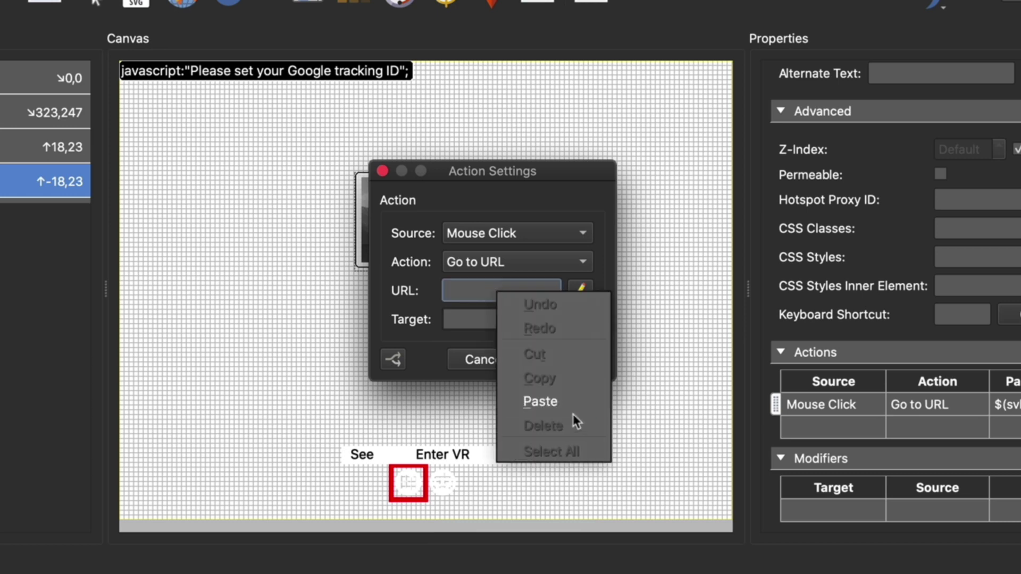
pyautogui.click(559, 402)
# - Rename the script's event to 'Street View Button Clicked' and save the action
pyautogui.click(582, 291)
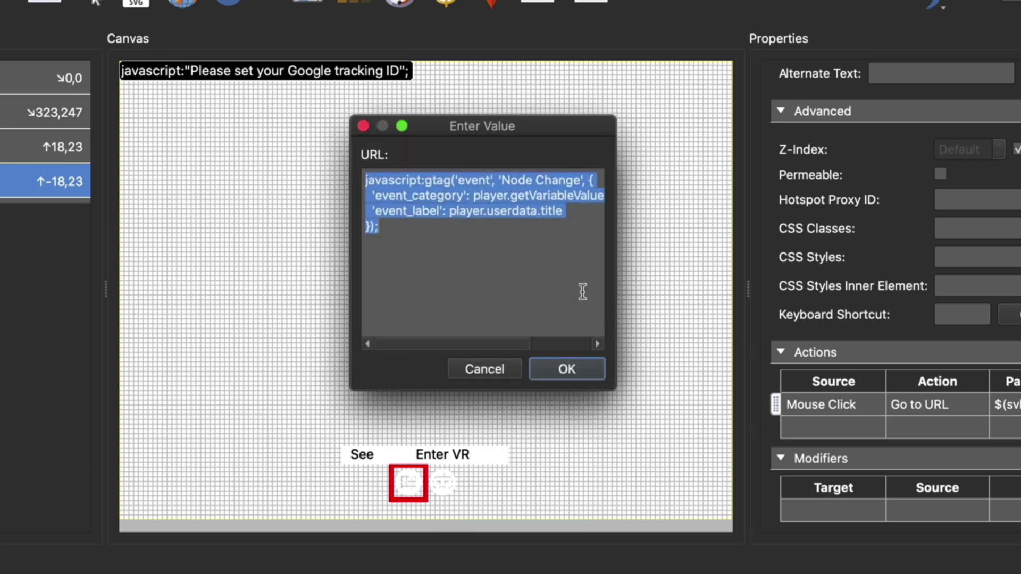
pyautogui.moveTo(611, 385); pyautogui.dragTo(797, 438)
pyautogui.click(575, 311)
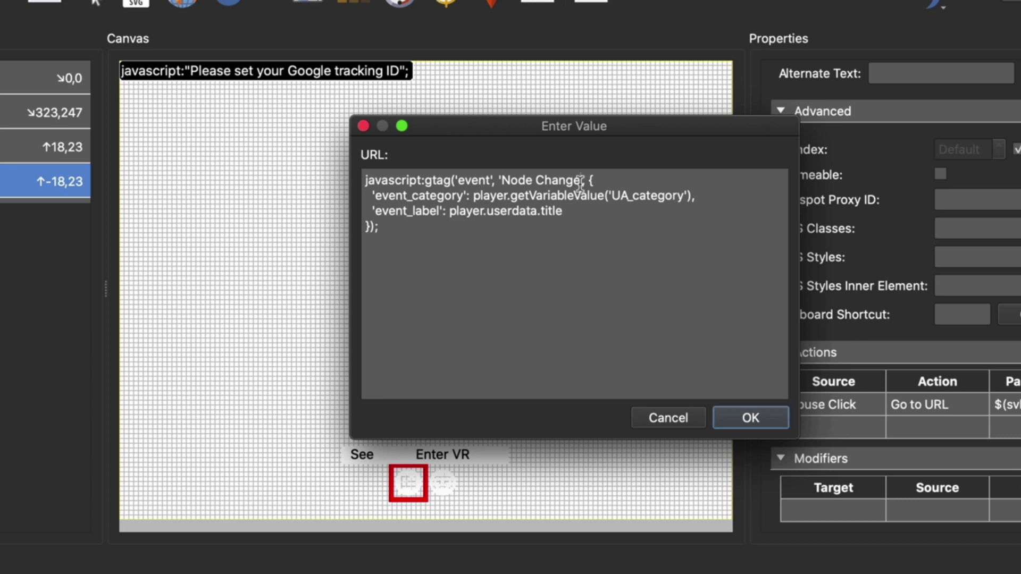
pyautogui.press('BackSpace')
pyautogui.press('BackSpace')
pyautogui.press('BackSpace')
pyautogui.press('BackSpace')
pyautogui.press('BackSpace')
pyautogui.press('BackSpace')
pyautogui.press('BackSpace')
pyautogui.press('BackSpace')
pyautogui.press('BackSpace')
pyautogui.press('BackSpace')
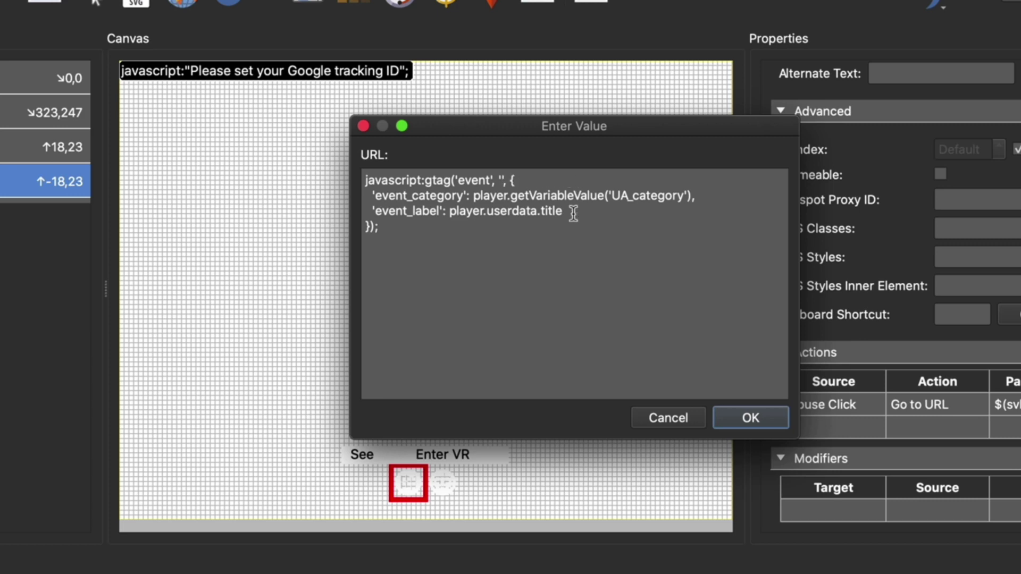
pyautogui.write('Street View Butto')
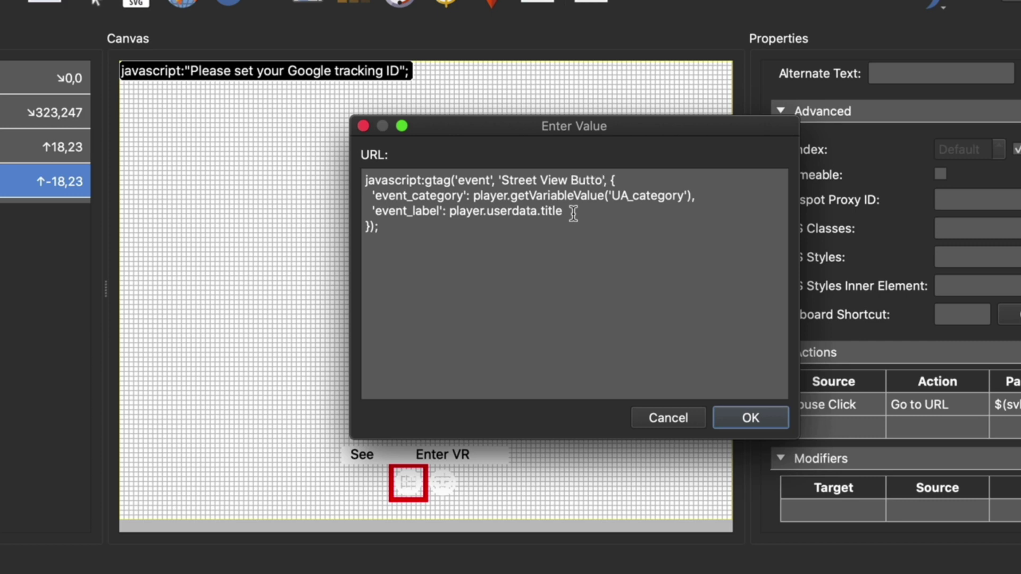
pyautogui.write('n Clicked')
pyautogui.moveTo(563, 212); pyautogui.dragTo(366, 211)
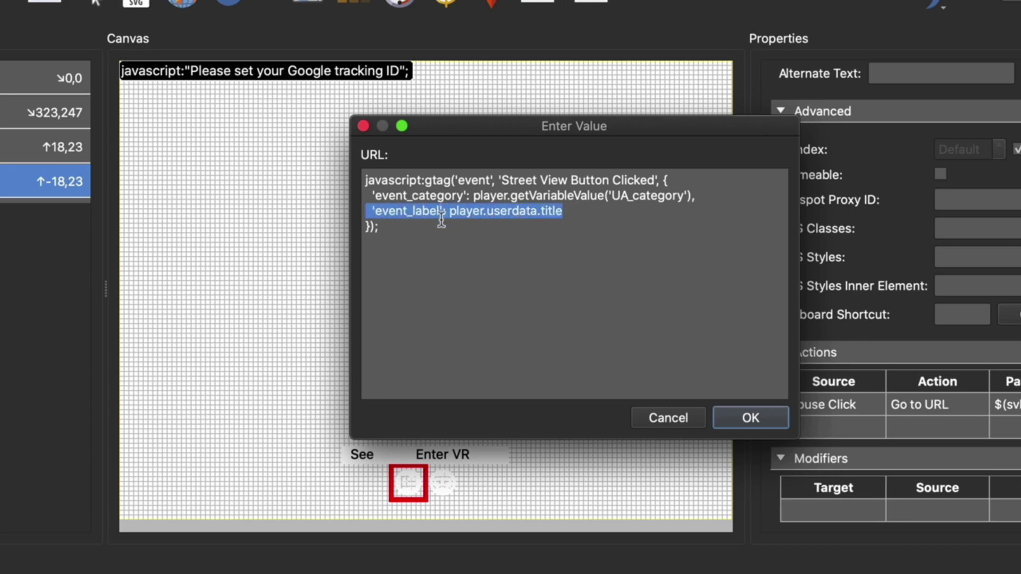
pyautogui.click(761, 419)
pyautogui.click(553, 357)
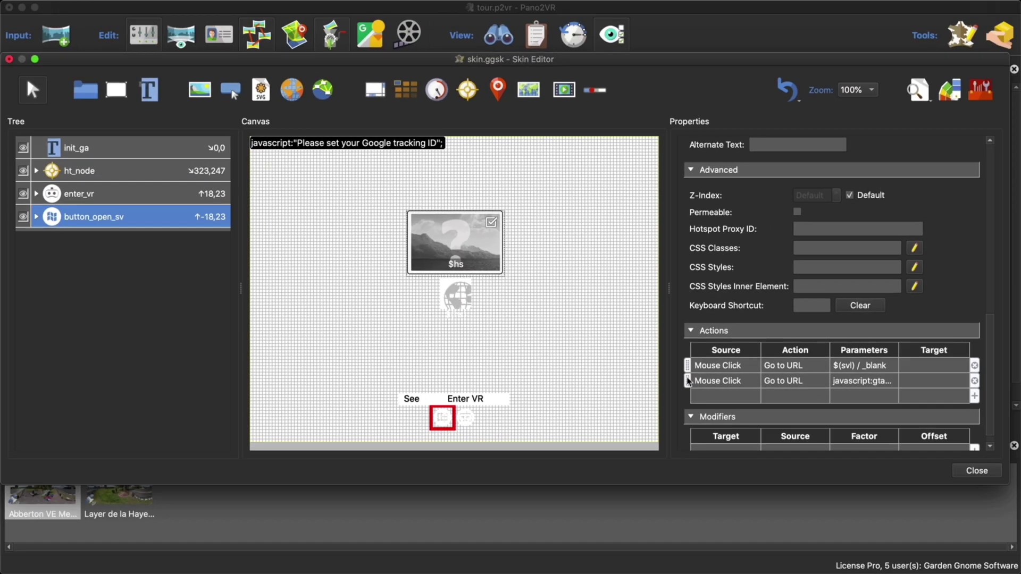
# - Copy the new gtag action from button_open_sv and paste it into enter_vr's actions
pyautogui.click(726, 385)
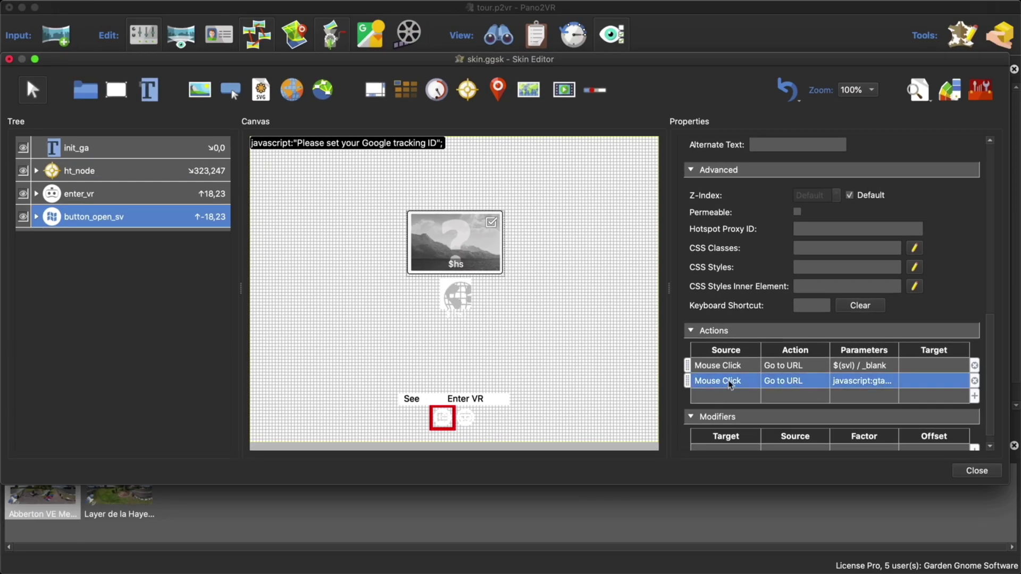
pyautogui.rightClick(731, 385)
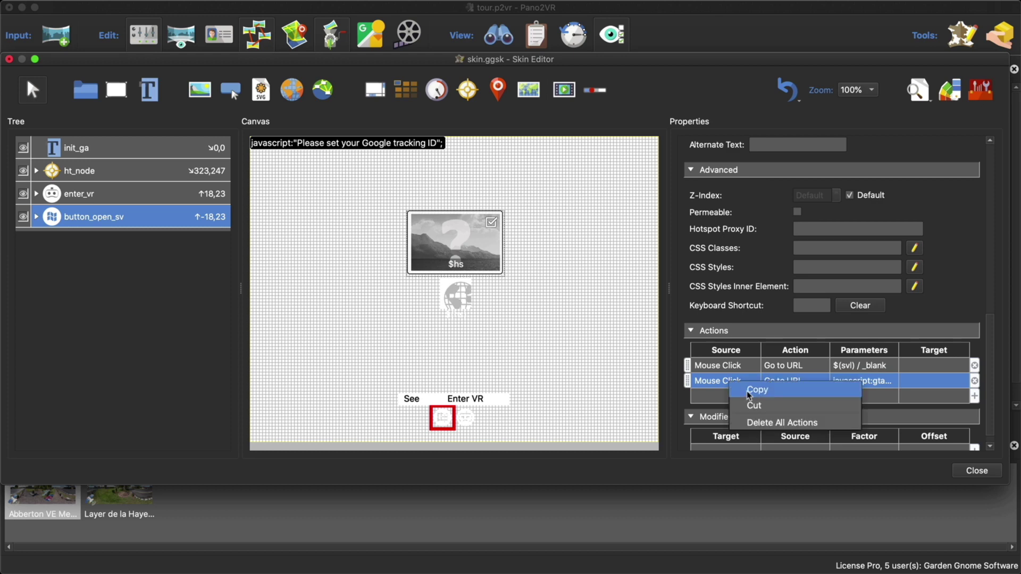
pyautogui.click(748, 394)
pyautogui.click(146, 197)
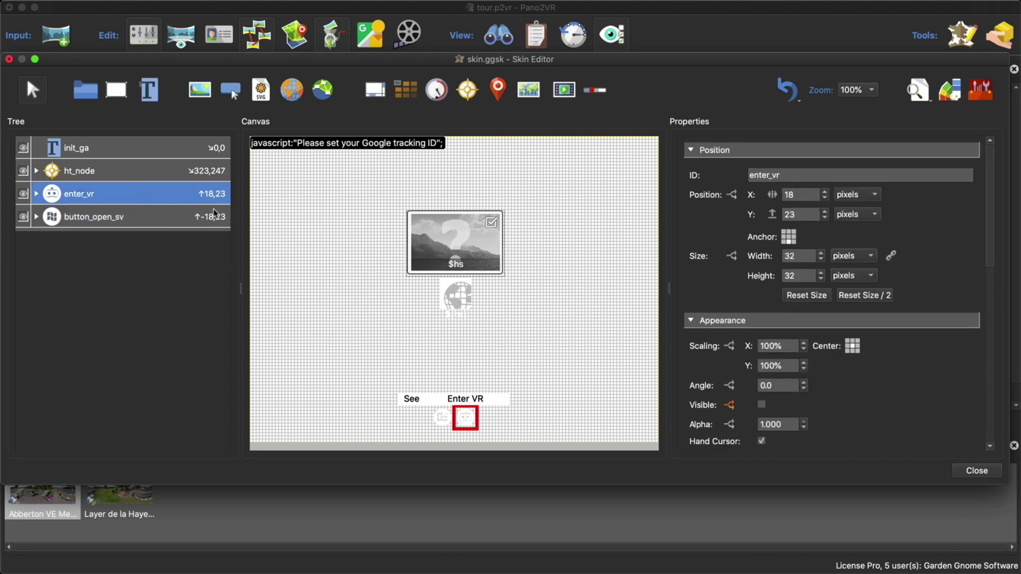
pyautogui.scroll(-10, 862, 353)
pyautogui.rightClick(722, 386)
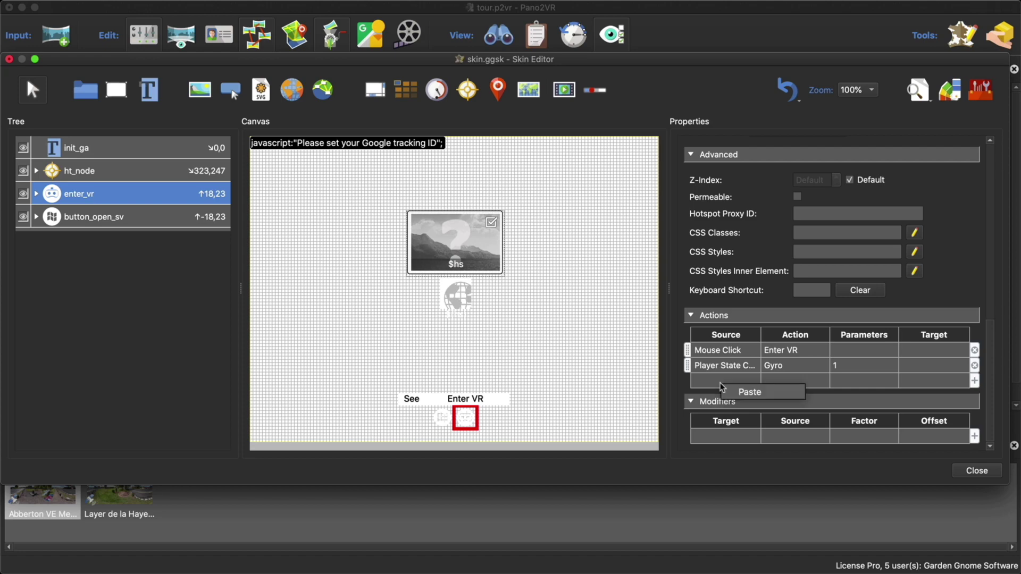
pyautogui.click(739, 393)
# - Change the pasted action's event name to 'Enter VR Button Clicked', confirm, and close the Skin Editor
pyautogui.doubleClick(793, 381)
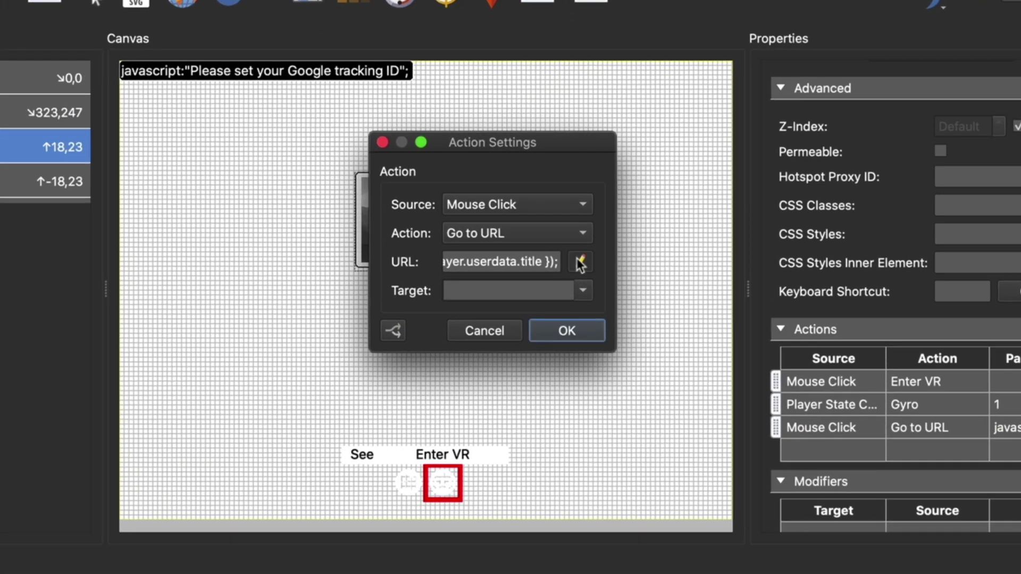
pyautogui.click(560, 267)
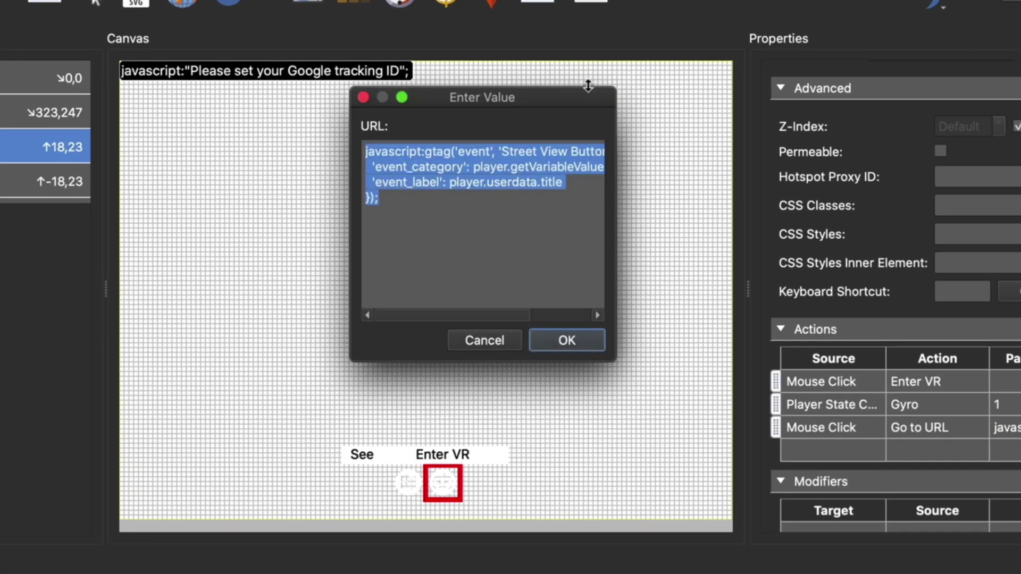
pyautogui.moveTo(570, 96); pyautogui.dragTo(568, 83)
pyautogui.moveTo(611, 346); pyautogui.dragTo(758, 429)
pyautogui.click(604, 232)
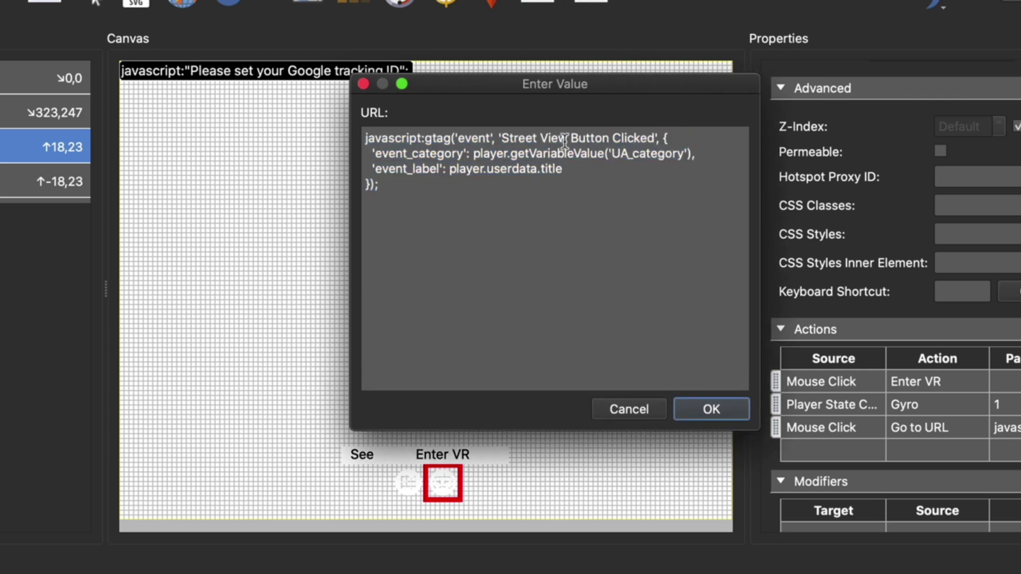
pyautogui.press('BackSpace')
pyautogui.press('BackSpace')
pyautogui.press('BackSpace')
pyautogui.press('BackSpace')
pyautogui.press('BackSpace')
pyautogui.press('BackSpace')
pyautogui.press('BackSpace')
pyautogui.press('BackSpace')
pyautogui.press('BackSpace')
pyautogui.press('BackSpace')
pyautogui.press('BackSpace')
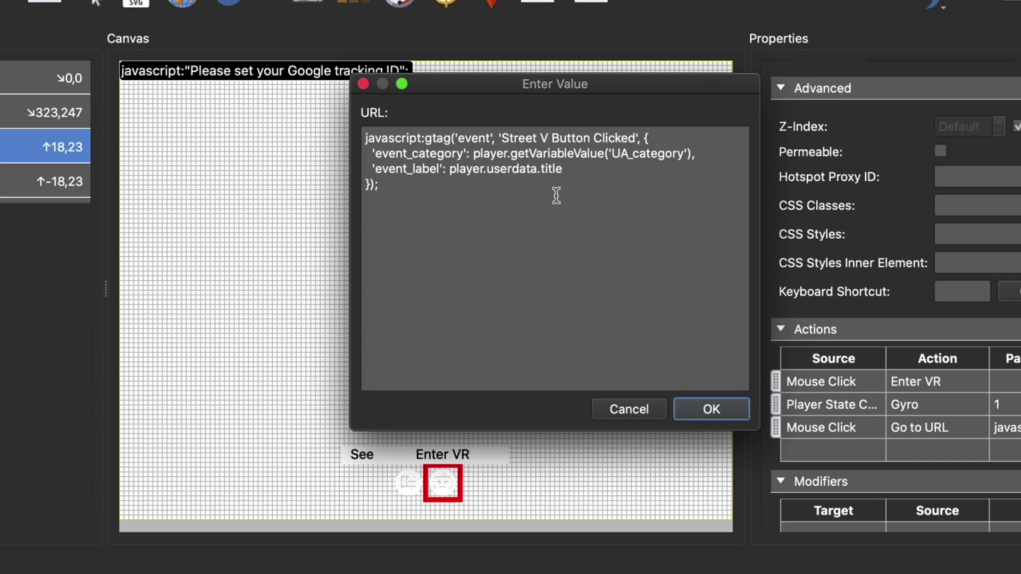
pyautogui.write('Enter VR')
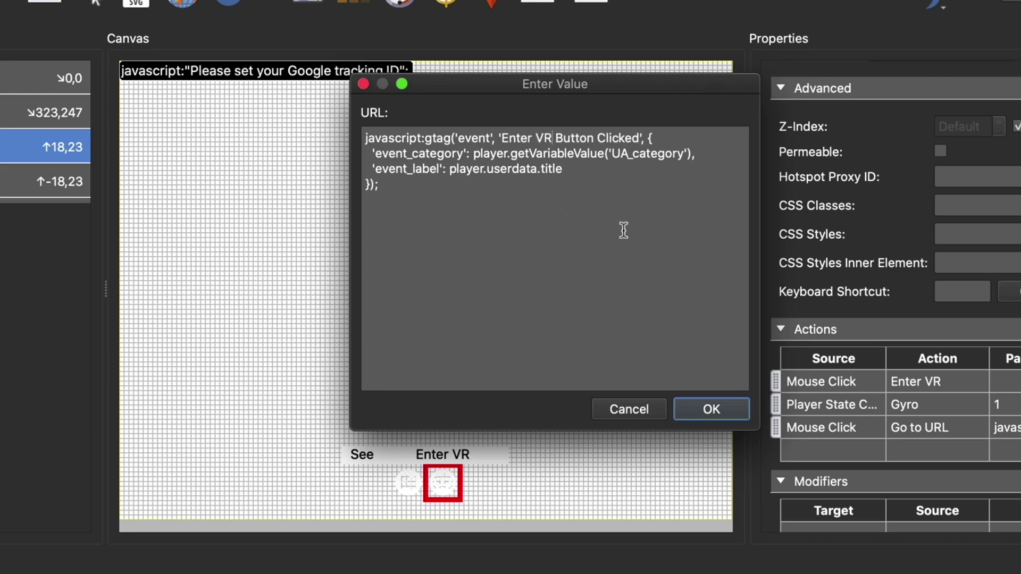
pyautogui.click(715, 411)
pyautogui.click(567, 331)
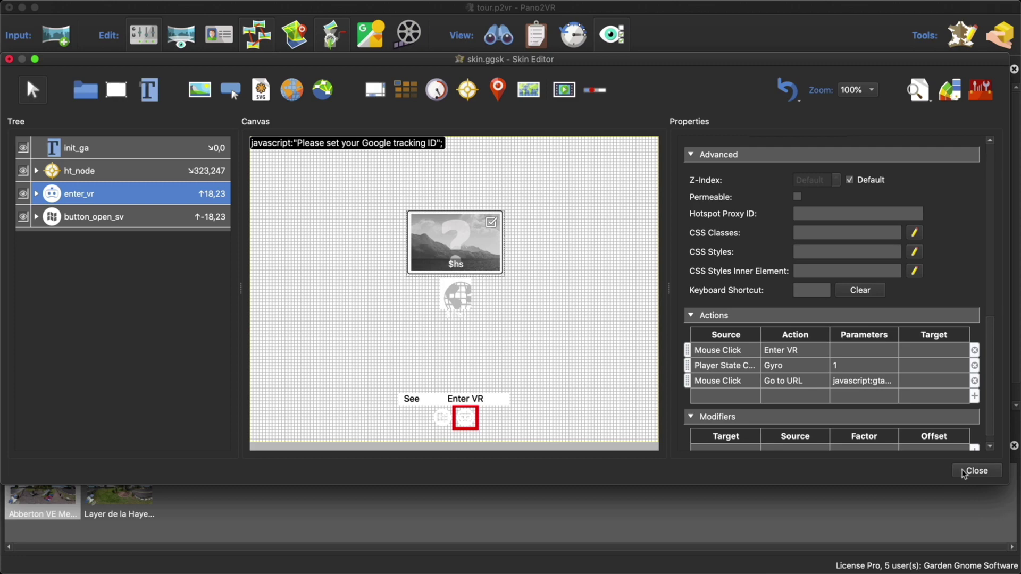
pyautogui.click(977, 470)
# - Save the skin changes and regenerate the tour output, overwriting the existing files
pyautogui.click(602, 282)
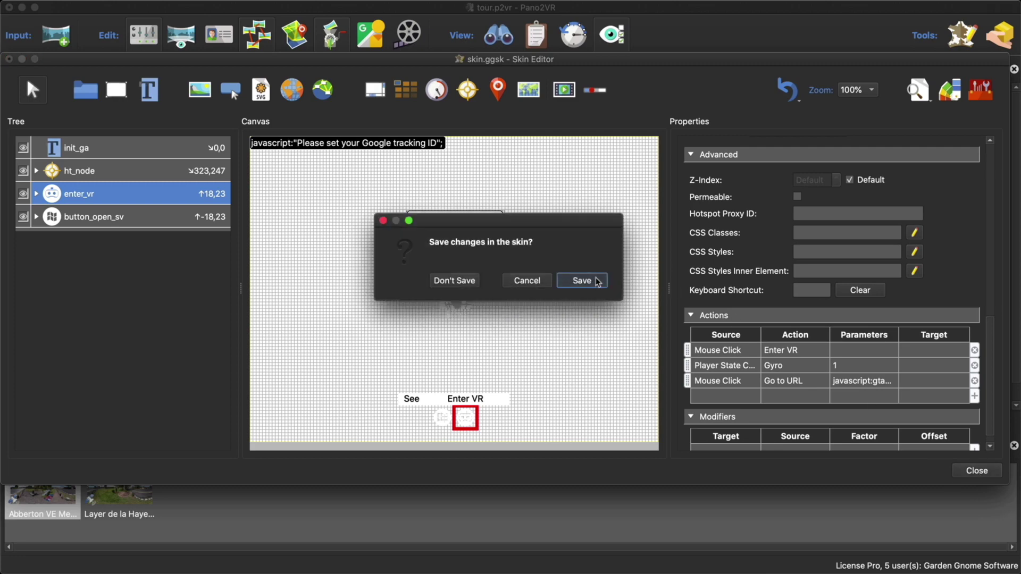
pyautogui.click(739, 236)
pyautogui.click(597, 300)
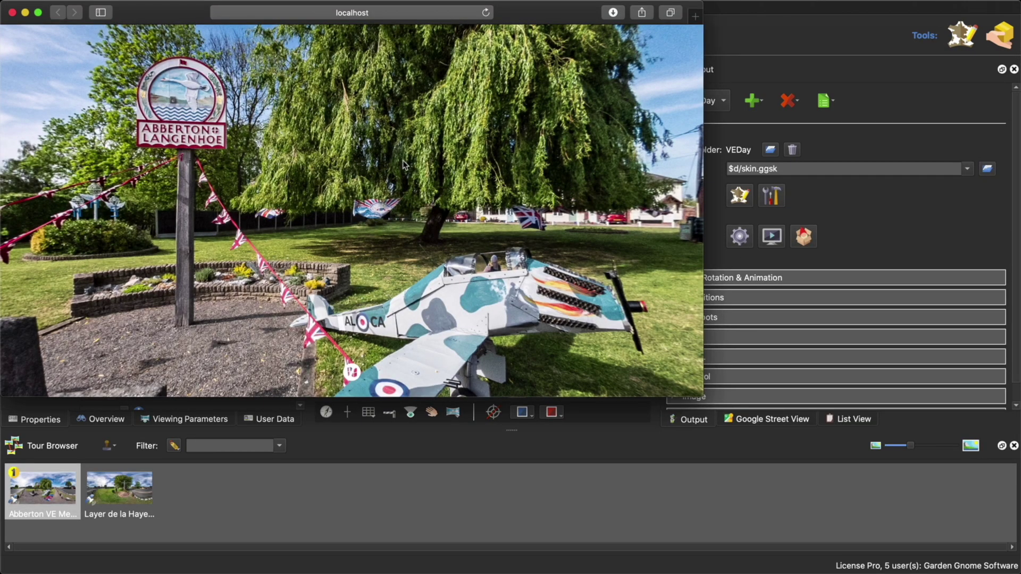
# - Minimize Pano2VR and bring the Analytics real-time Events report back to the front
pyautogui.click(762, 18)
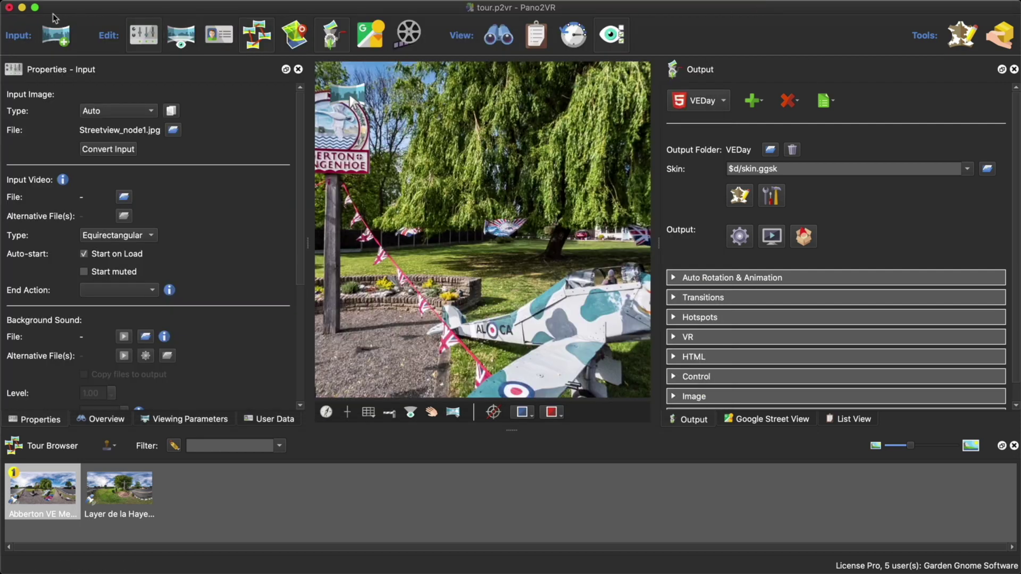
pyautogui.click(22, 8)
pyautogui.moveTo(574, 564)
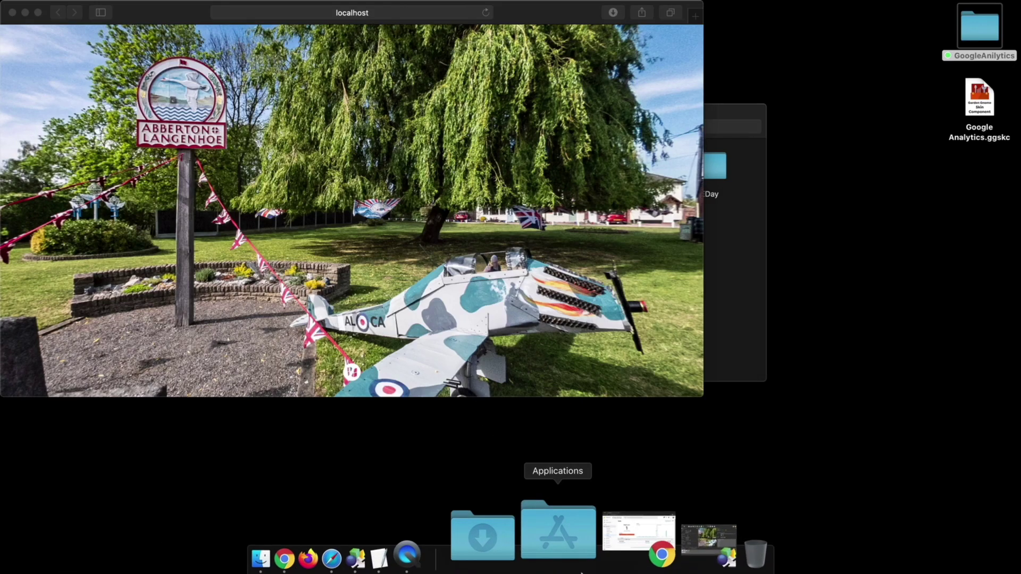
pyautogui.click(587, 532)
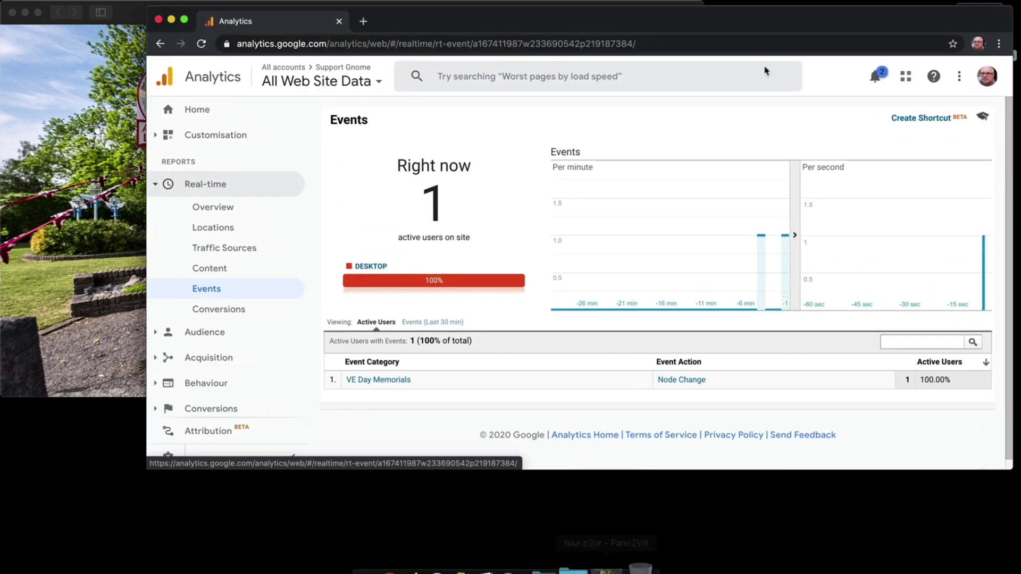
# - Navigate the localhost tour panorama to trigger a new node change
pyautogui.moveTo(777, 30); pyautogui.dragTo(781, 25)
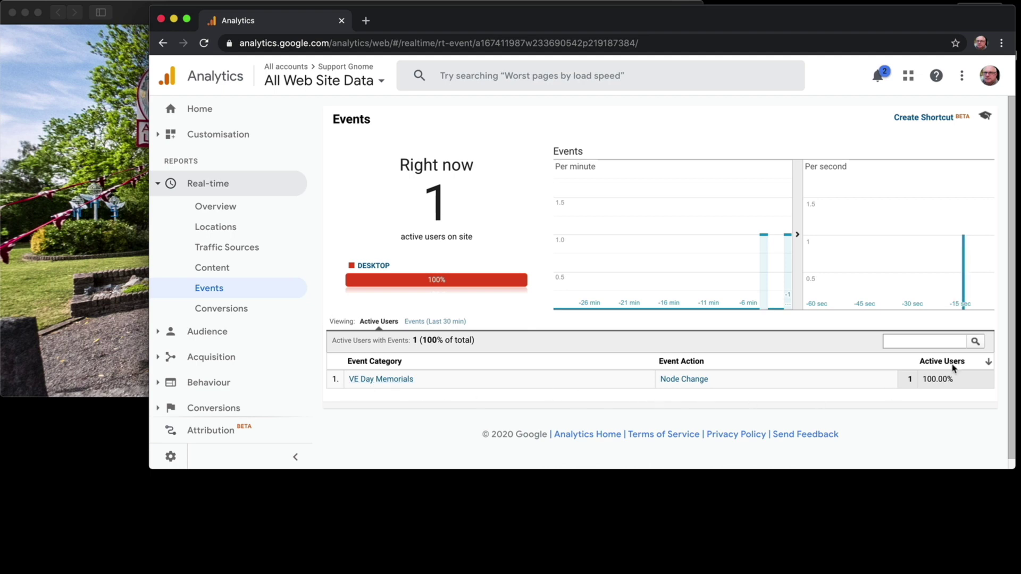
pyautogui.click(64, 106)
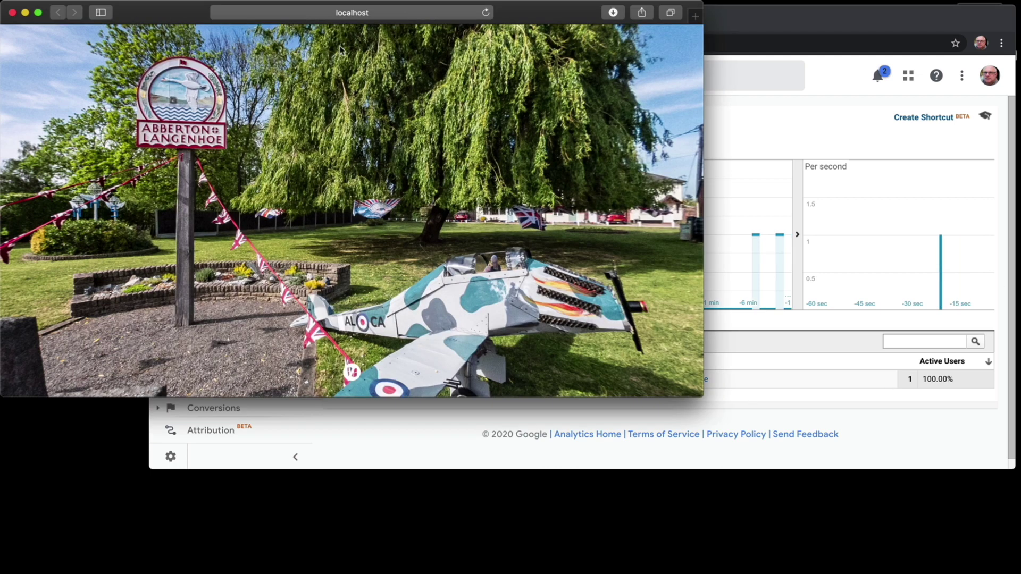
pyautogui.moveTo(173, 165); pyautogui.dragTo(371, 215)
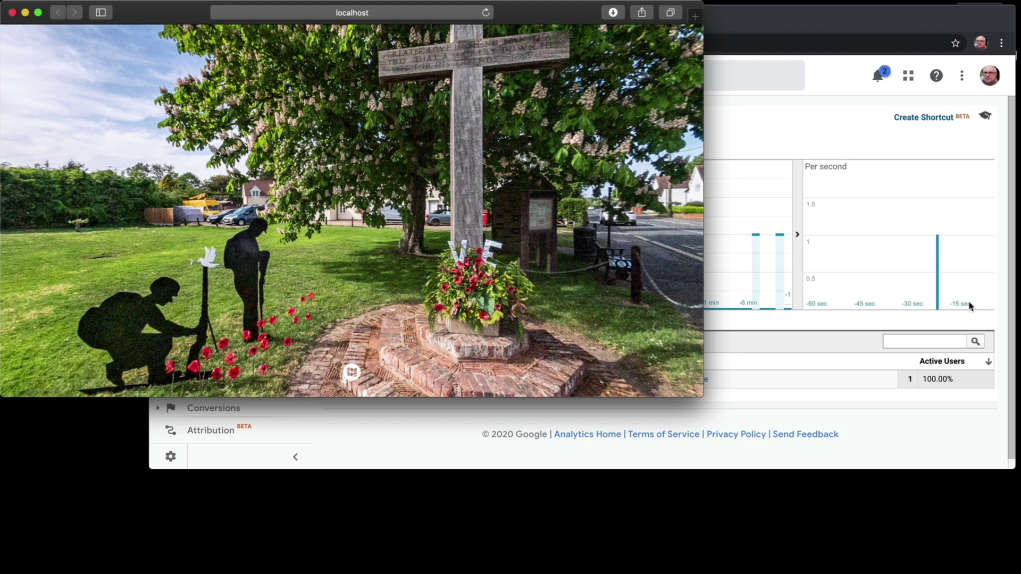
# - Filter the Analytics events to the VE Day Memorials category, then pan the memorial panorama toward the road
pyautogui.click(824, 409)
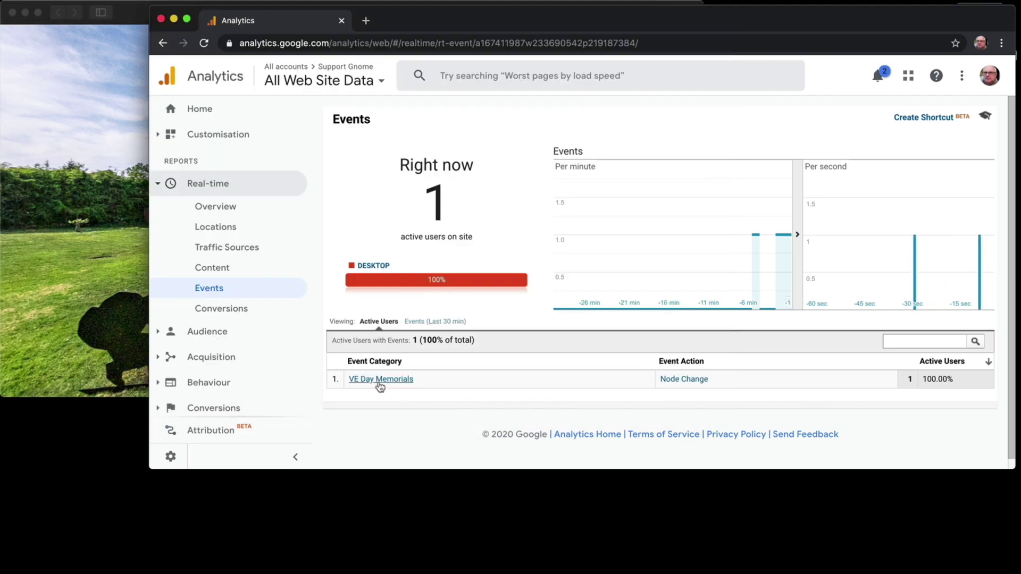
pyautogui.click(359, 380)
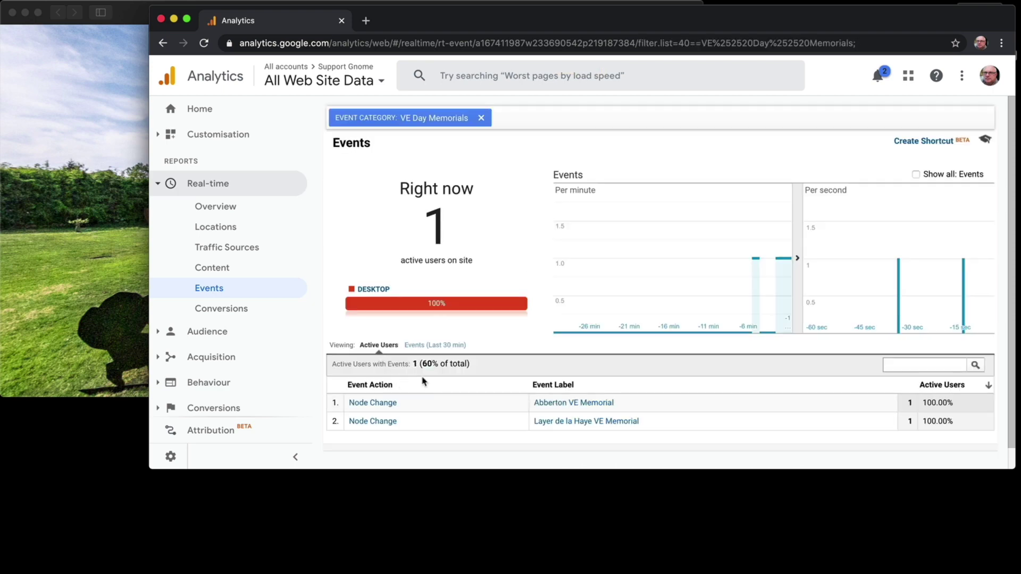
pyautogui.scroll(-1, 494, 372)
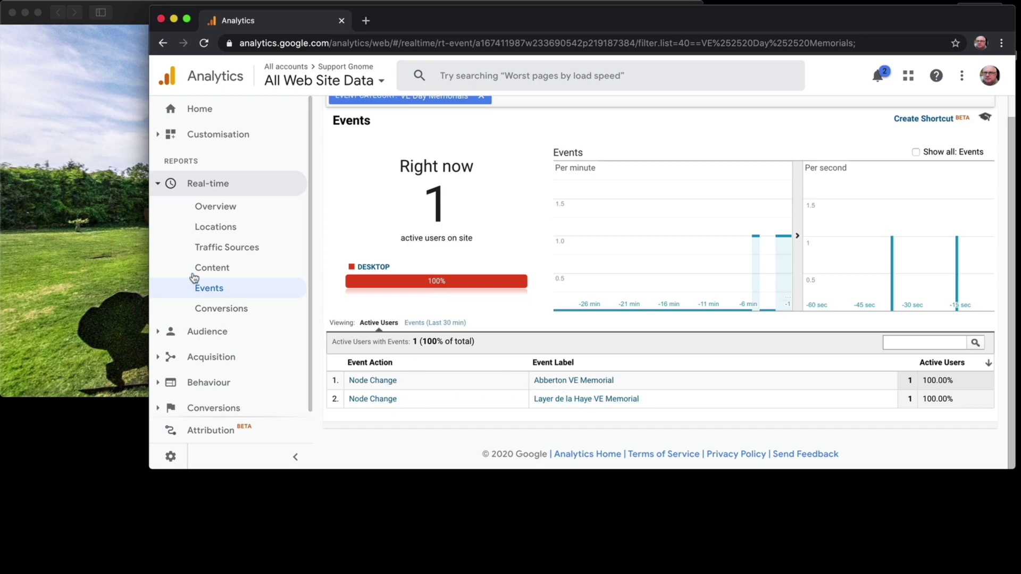
pyautogui.click(101, 221)
pyautogui.moveTo(372, 238); pyautogui.dragTo(375, 235)
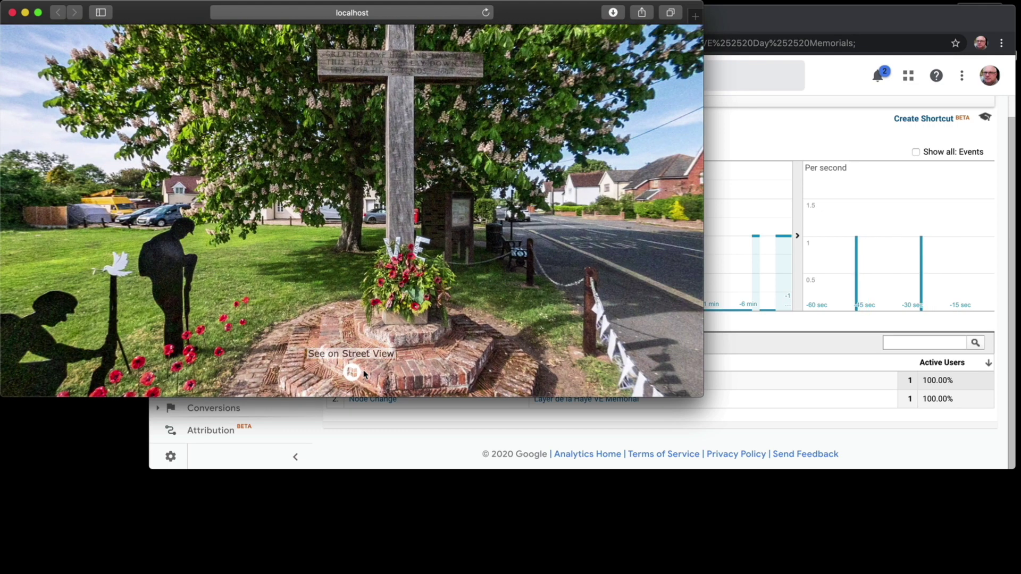
# - Open the memorial in Street View, check Analytics for the click event, then close the Google Maps tab
pyautogui.click(352, 372)
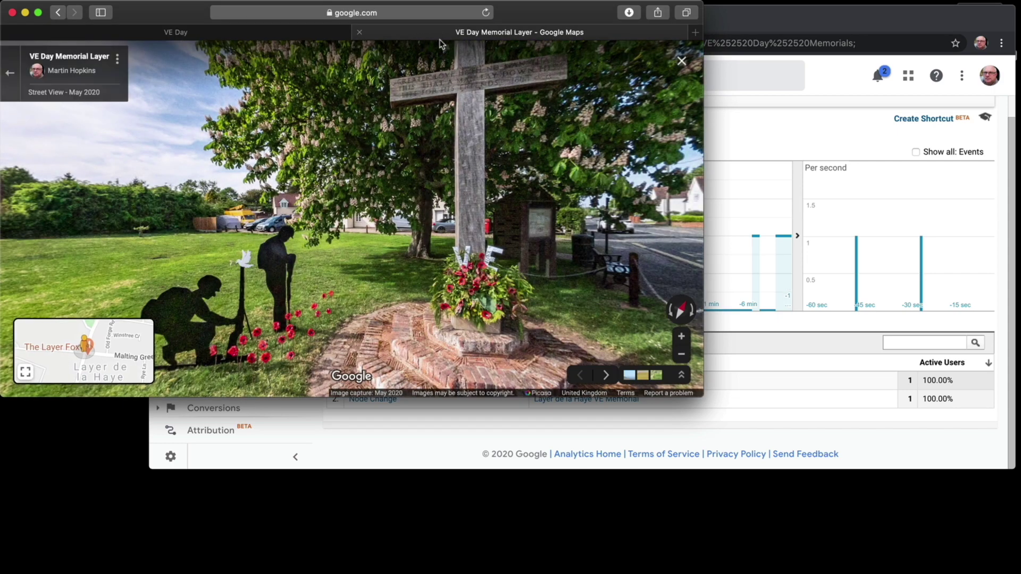
pyautogui.moveTo(408, 178); pyautogui.dragTo(376, 177)
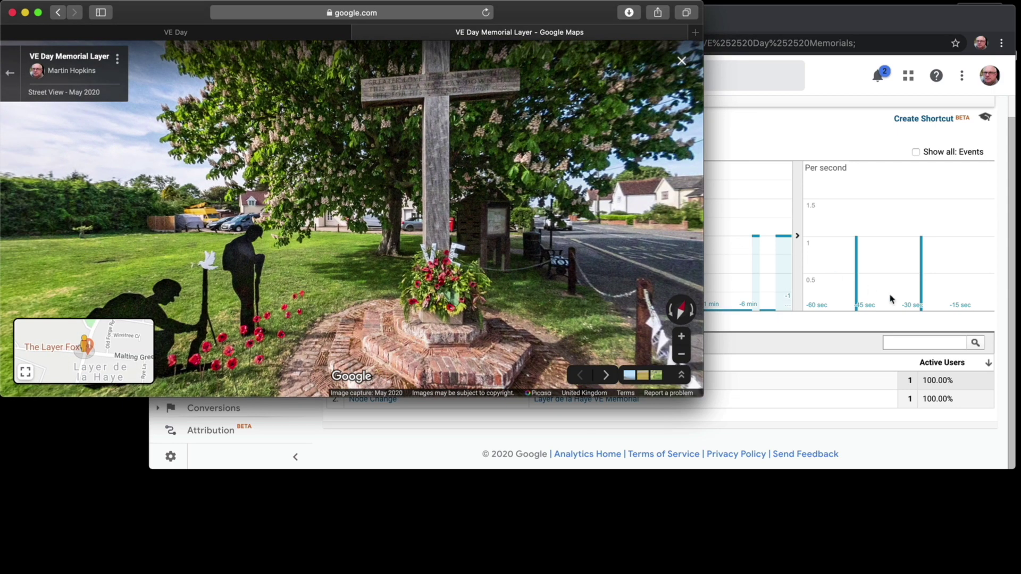
pyautogui.click(854, 26)
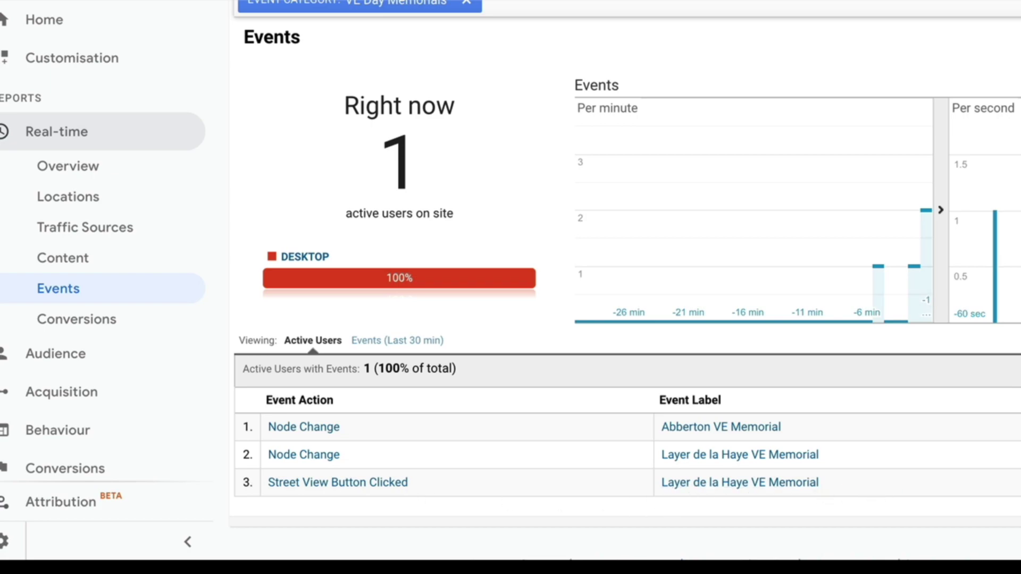
pyautogui.press('super+Tab')
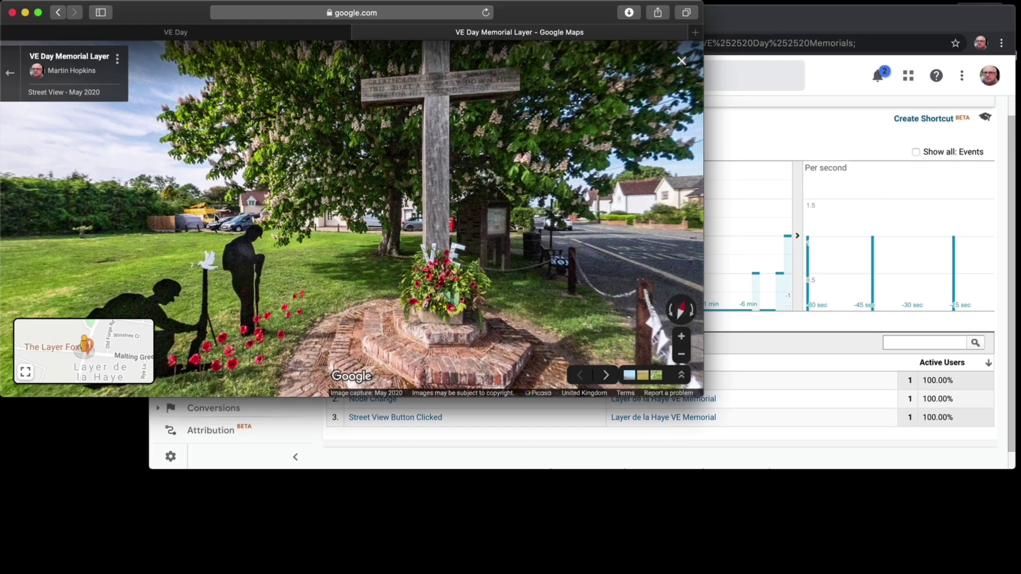
pyautogui.click(335, 163)
pyautogui.click(359, 33)
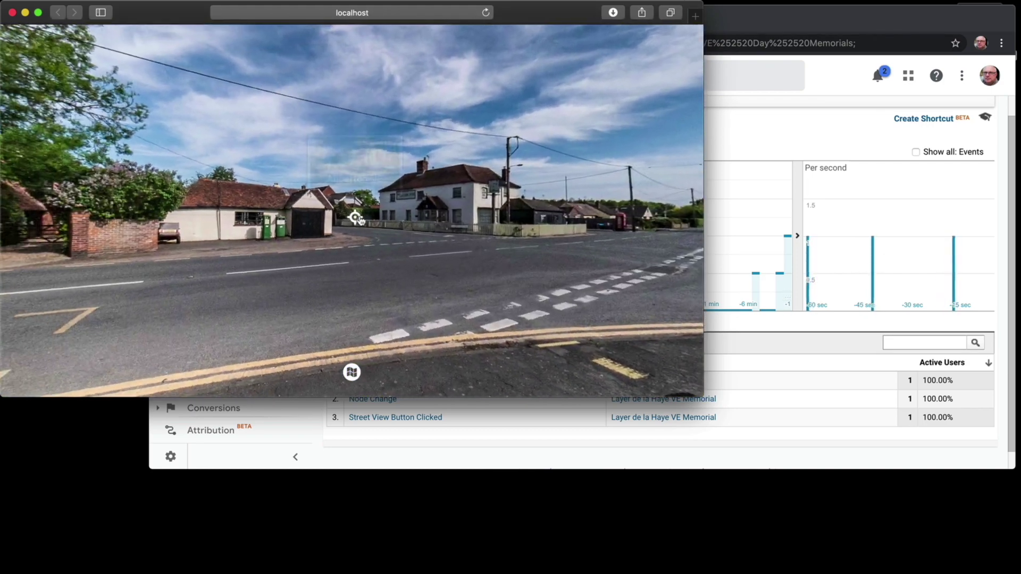
# - Return the tour to the Abberton scene and bring the Analytics report forward
pyautogui.click(355, 218)
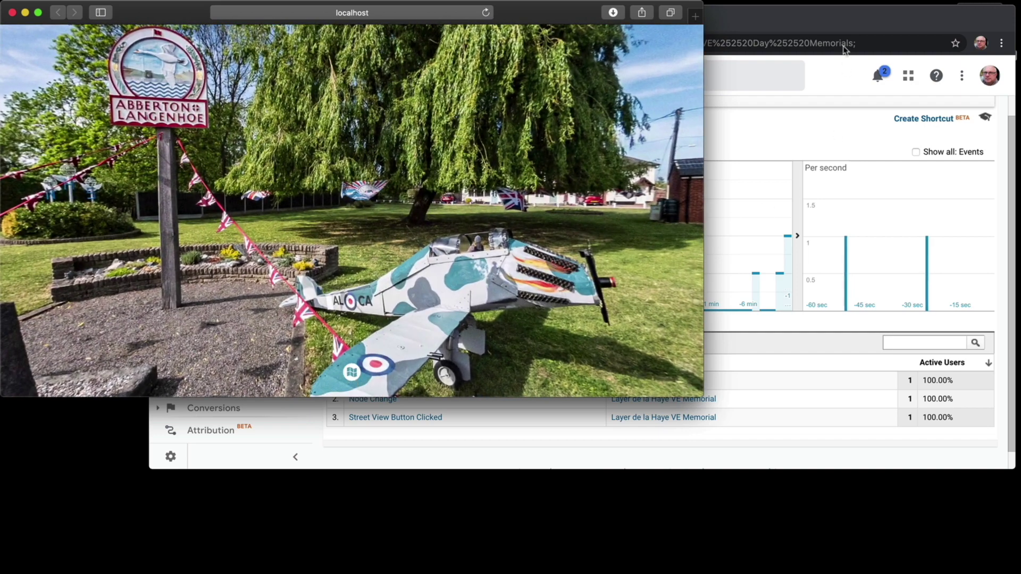
pyautogui.rightClick(854, 25)
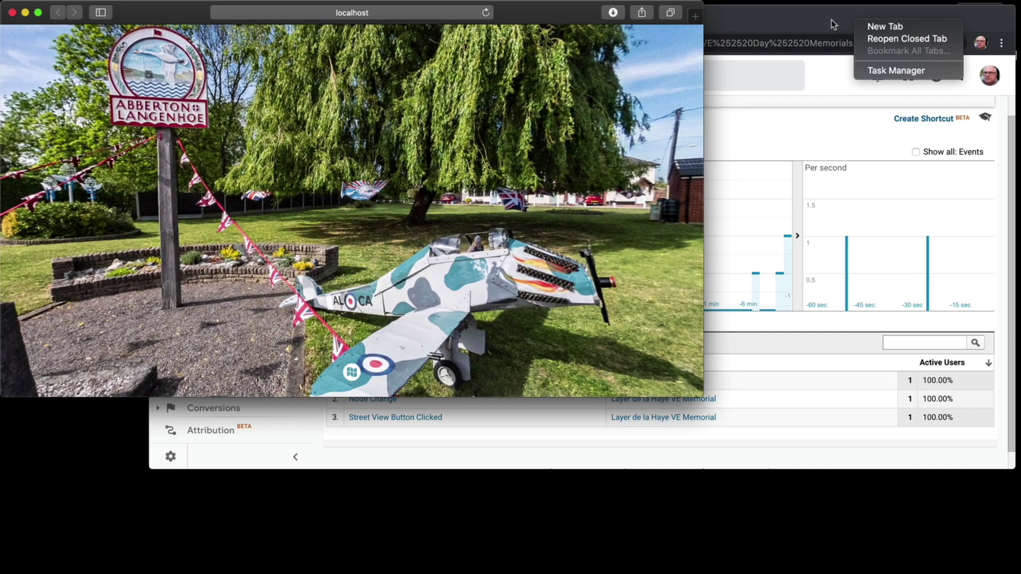
pyautogui.click(832, 20)
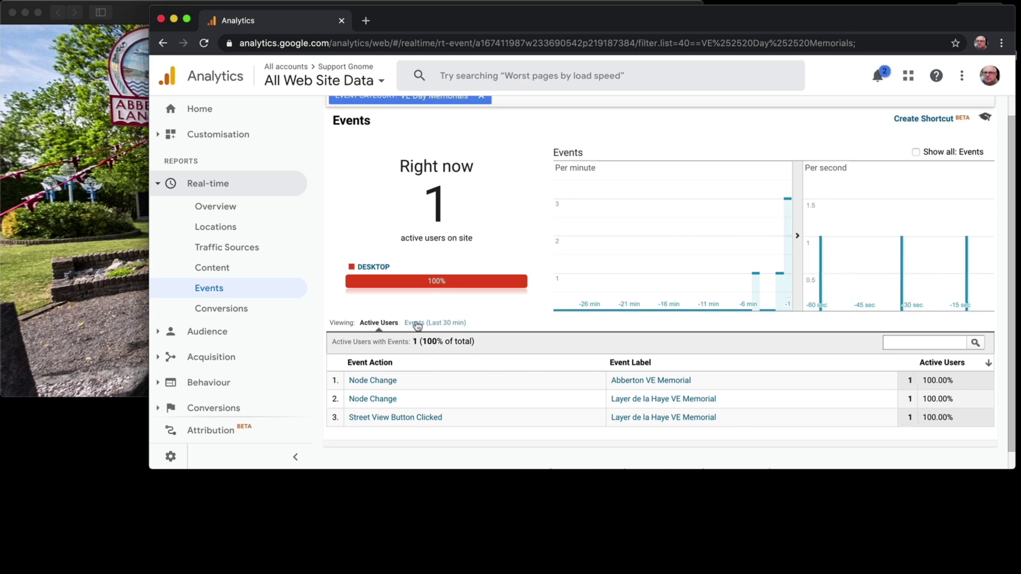
# - Show the last-30-minute event counts in Analytics and close the Safari tour window
pyautogui.click(453, 323)
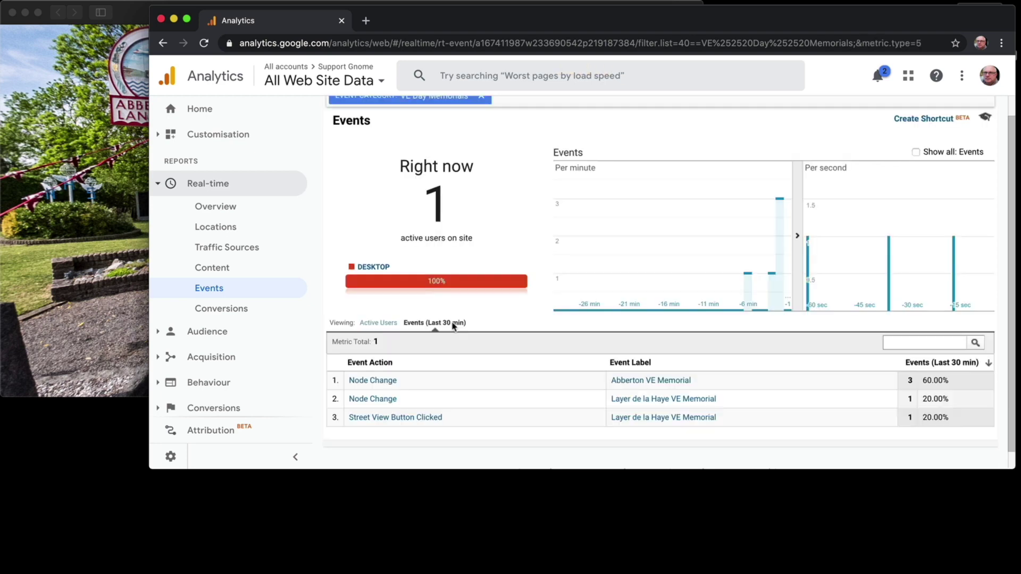
pyautogui.scroll(-1, 785, 428)
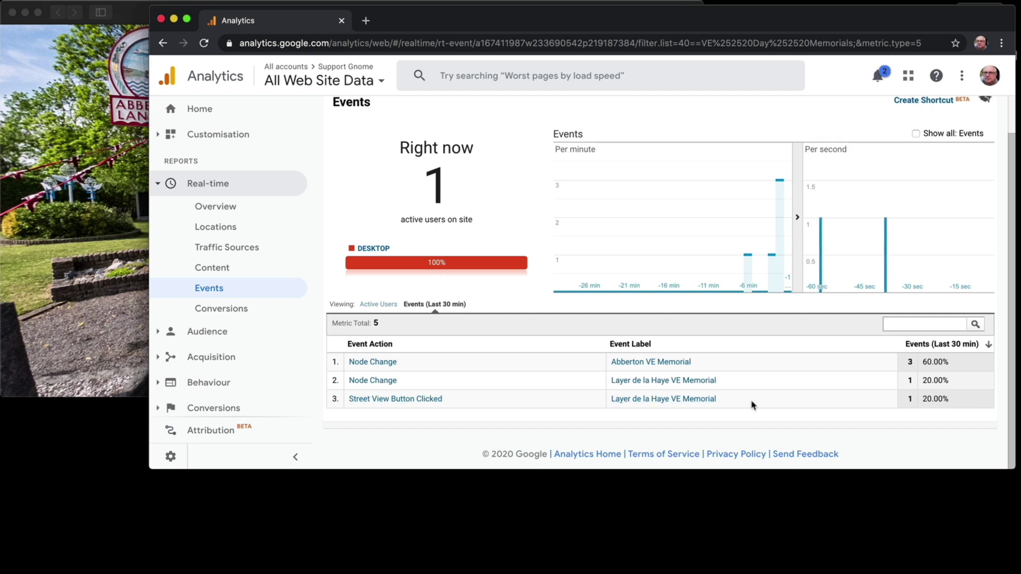
pyautogui.click(133, 20)
pyautogui.click(25, 12)
pyautogui.moveTo(438, 23); pyautogui.dragTo(448, 42)
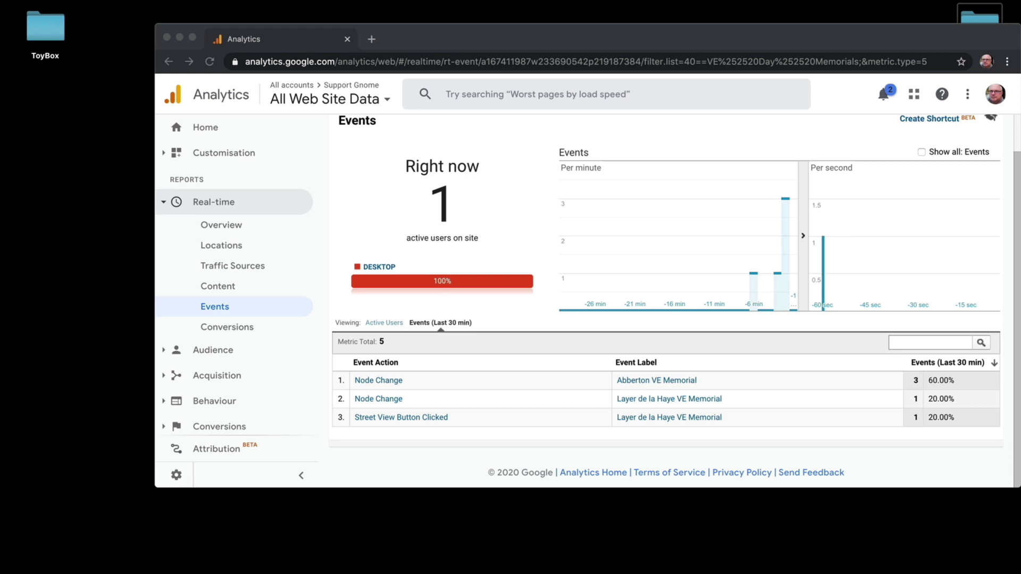
# - Switch to the iOS Simulator showing the VEDay tour listing and move it beside the Analytics report
pyautogui.press('super+Tab')
pyautogui.moveTo(340, 101); pyautogui.dragTo(165, 64)
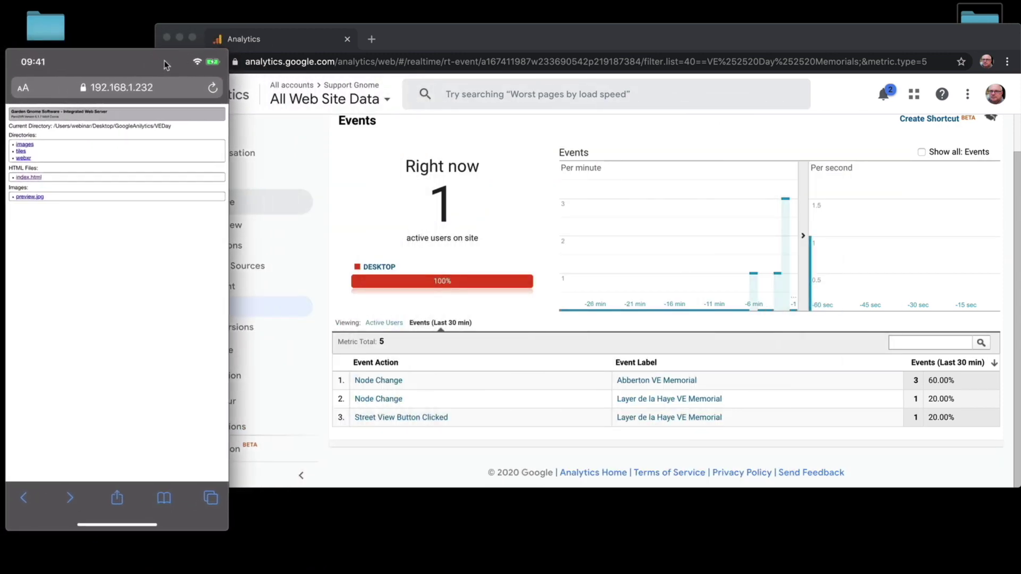